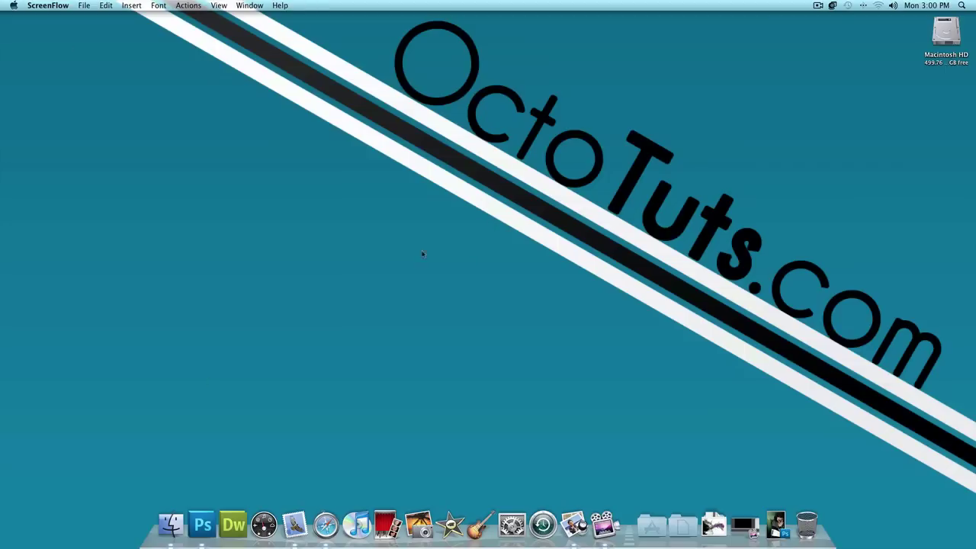
- Bring Finder to the front by clicking the empty desktop
click(419, 258)
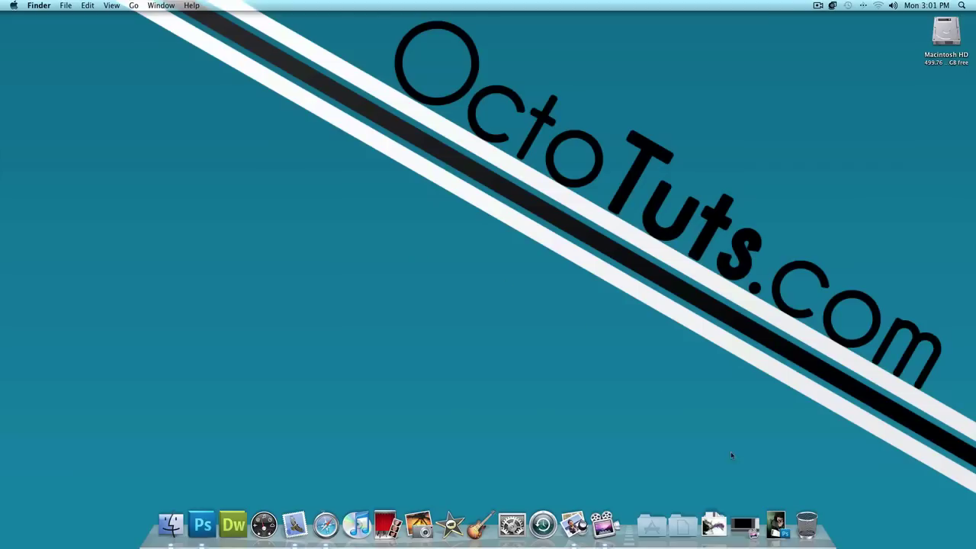
- Restore patchworkeffect.psd from the Dock, then hide Layer 2 (patchwork hands) and Layer 1 (gradient background)
click(776, 524)
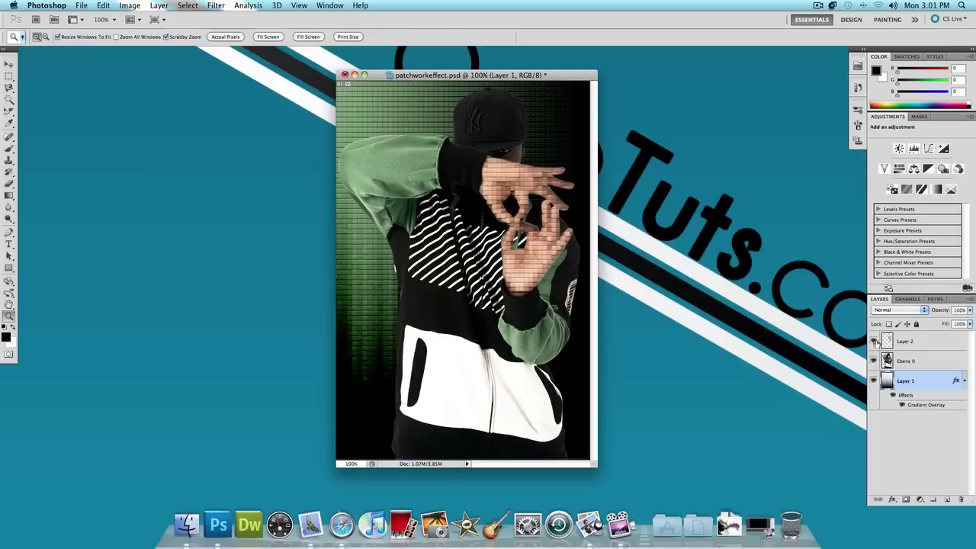
click(874, 341)
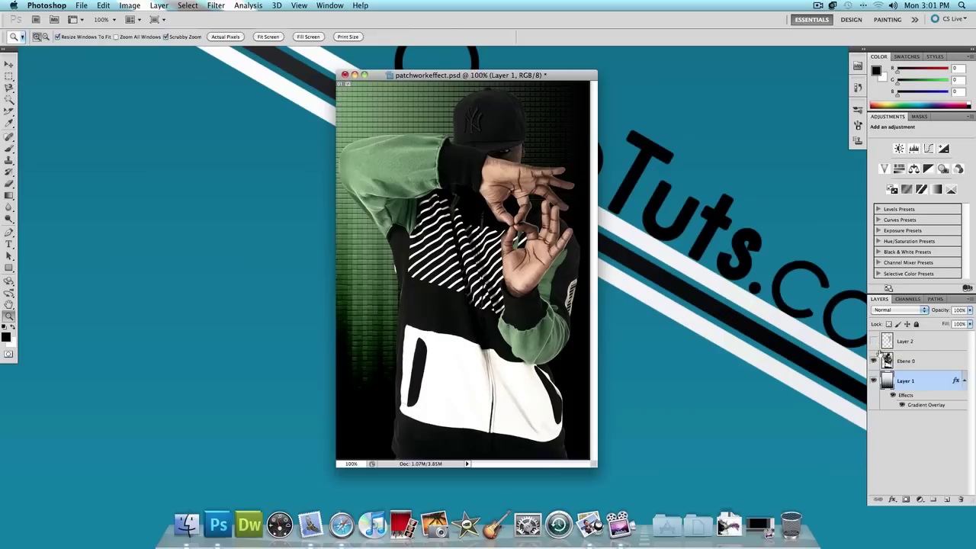
click(874, 381)
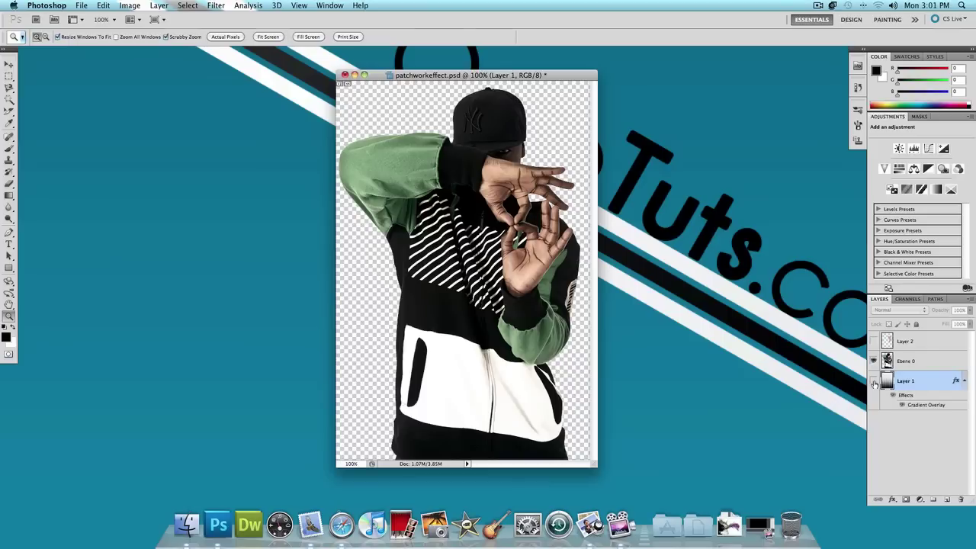
- Move Layer 2 below Ebene 0 and check the photo's pixel dimensions in Image Size
drag(943, 349, 936, 367)
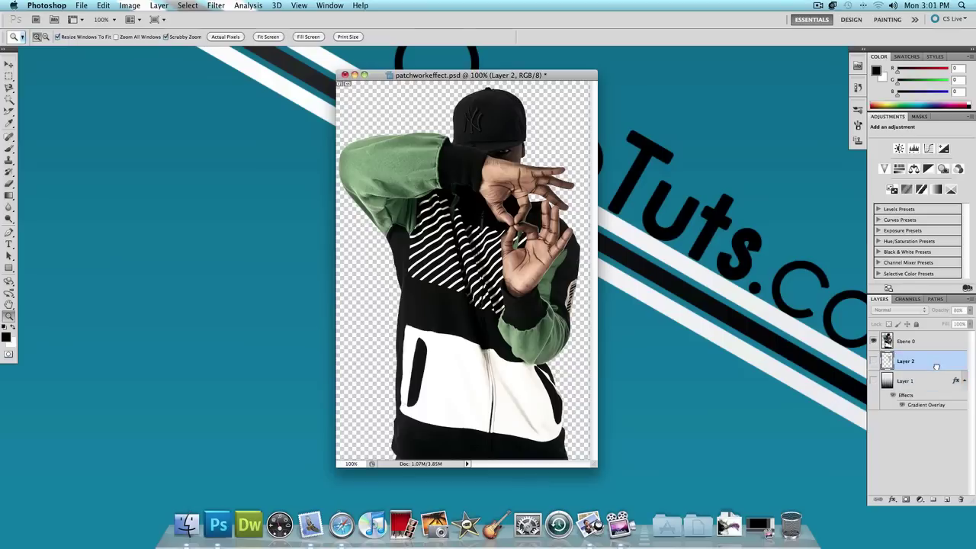
click(129, 7)
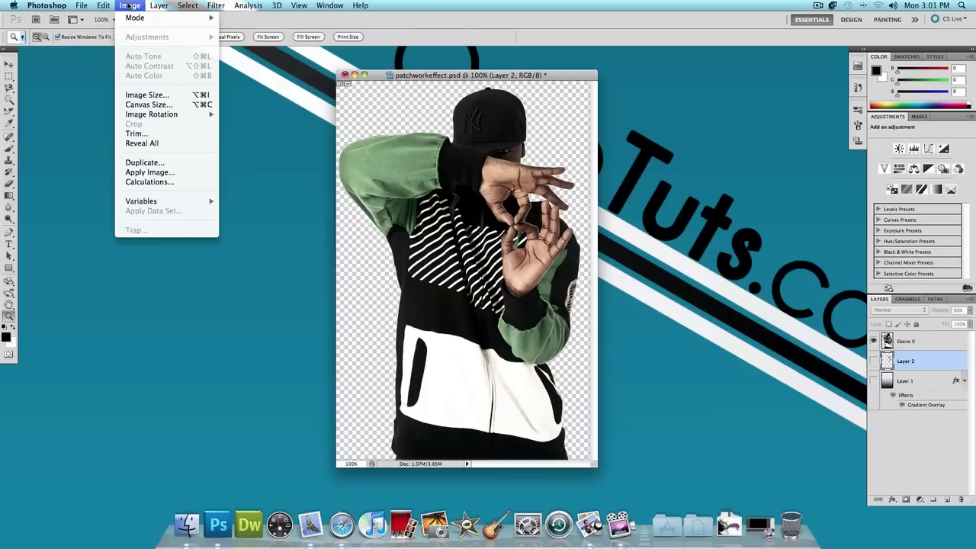
click(159, 95)
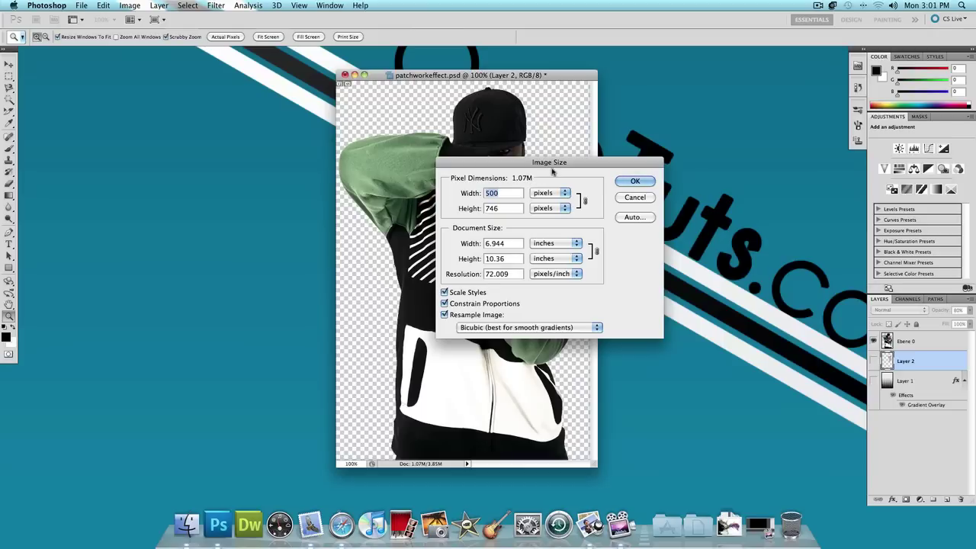
click(620, 181)
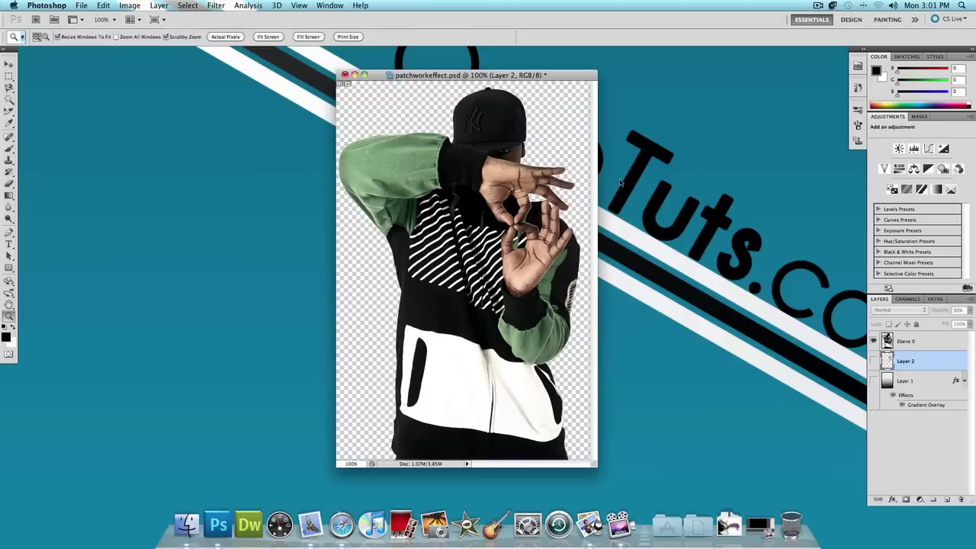
- Create a new white document 500 pixels wide by 740 pixels high
click(82, 7)
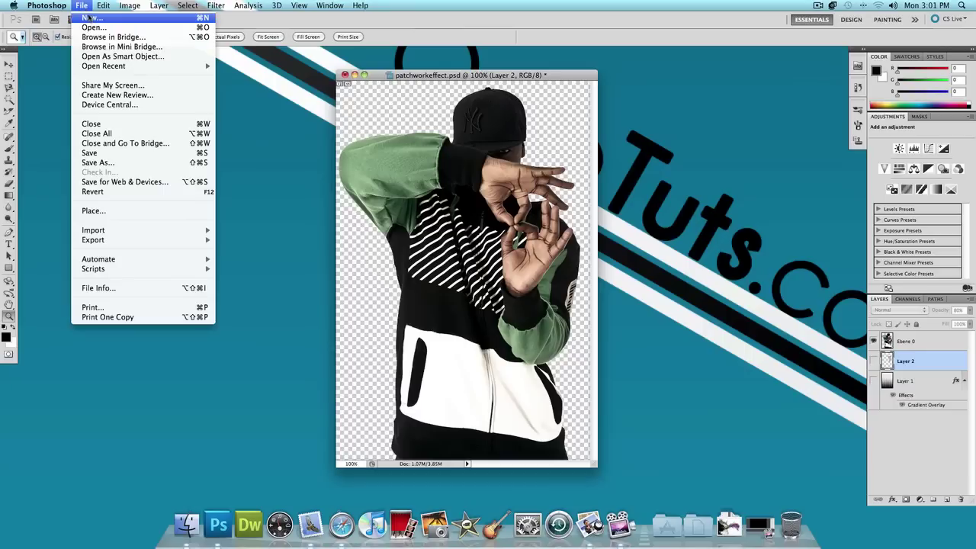
click(89, 16)
double_click(441, 223)
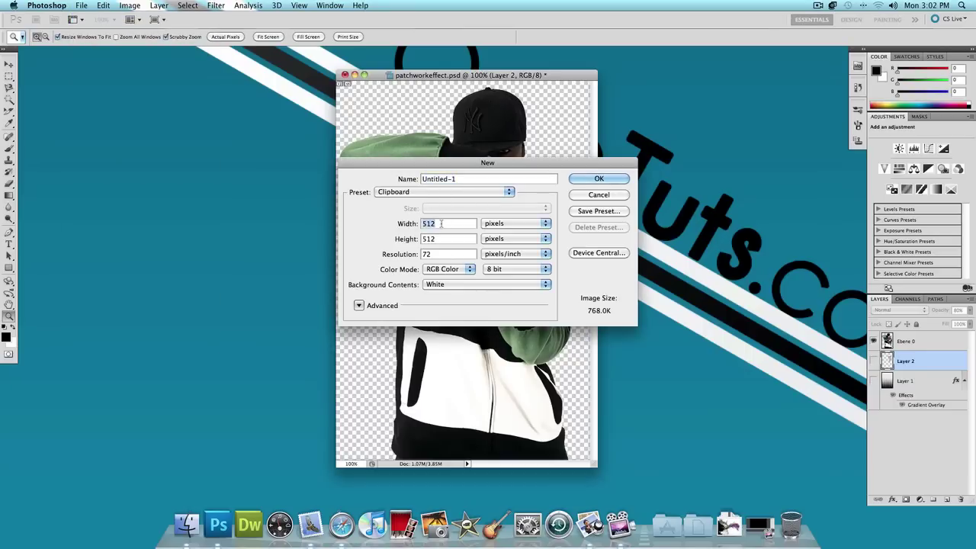
text(500)
key(Tab)
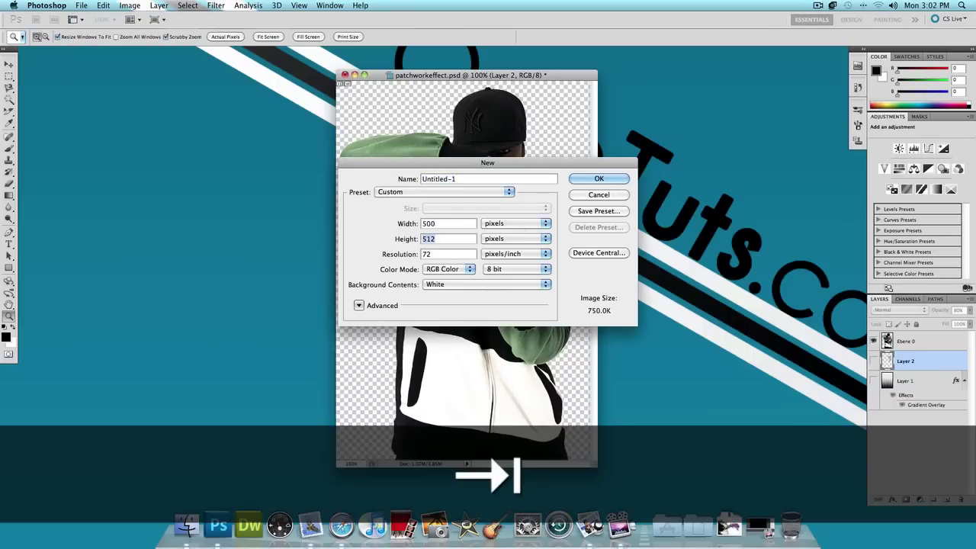
text(74)
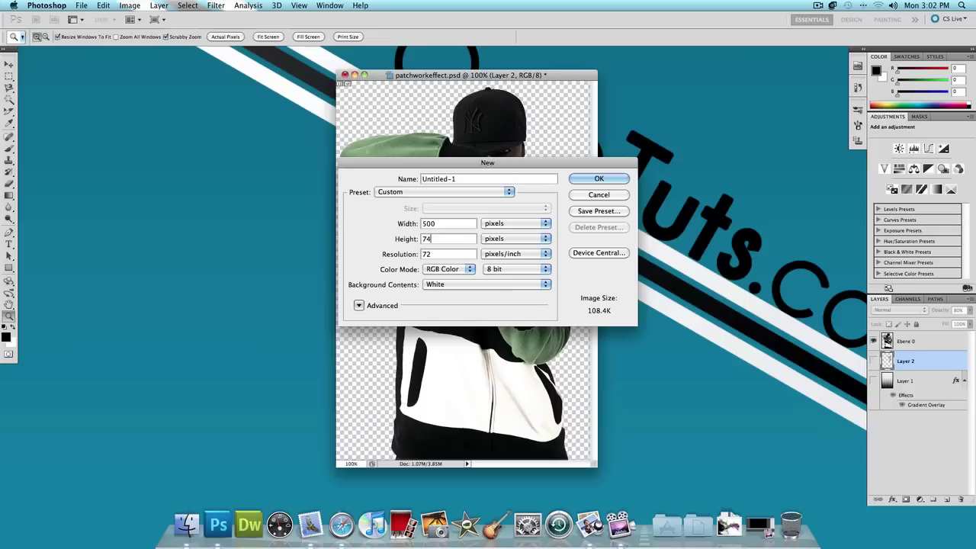
text(0)
click(598, 178)
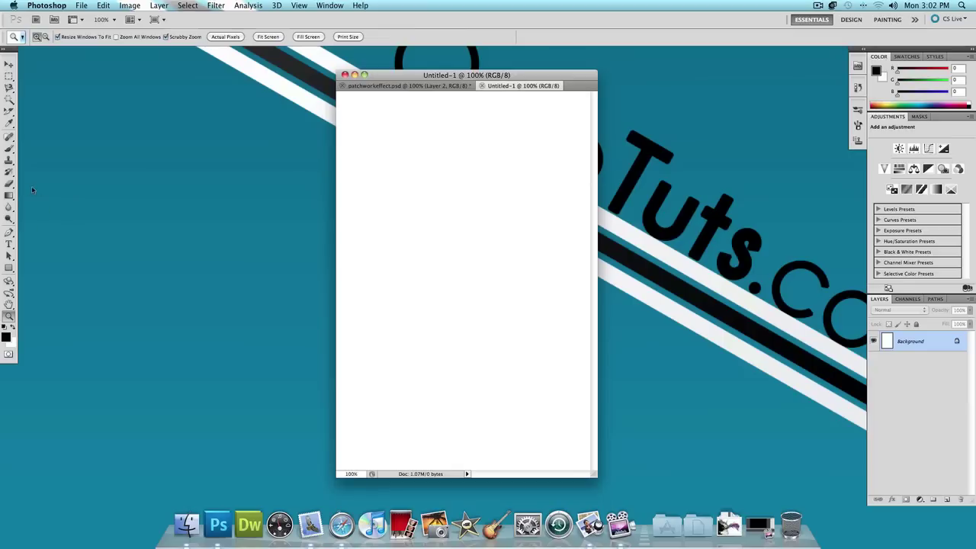
- With the Gradient Tool, fill Untitled-1 with a straight vertical white-to-black gradient, white at top
click(9, 195)
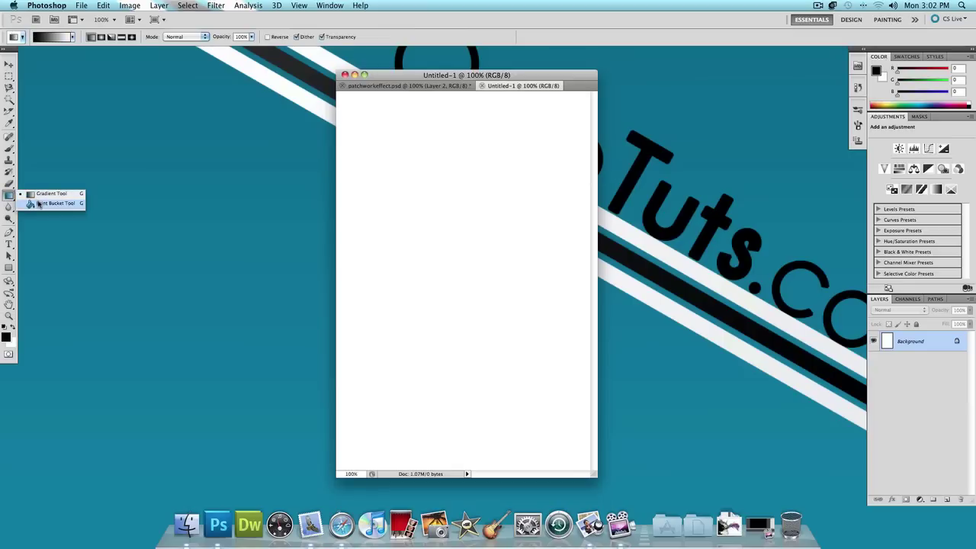
click(38, 203)
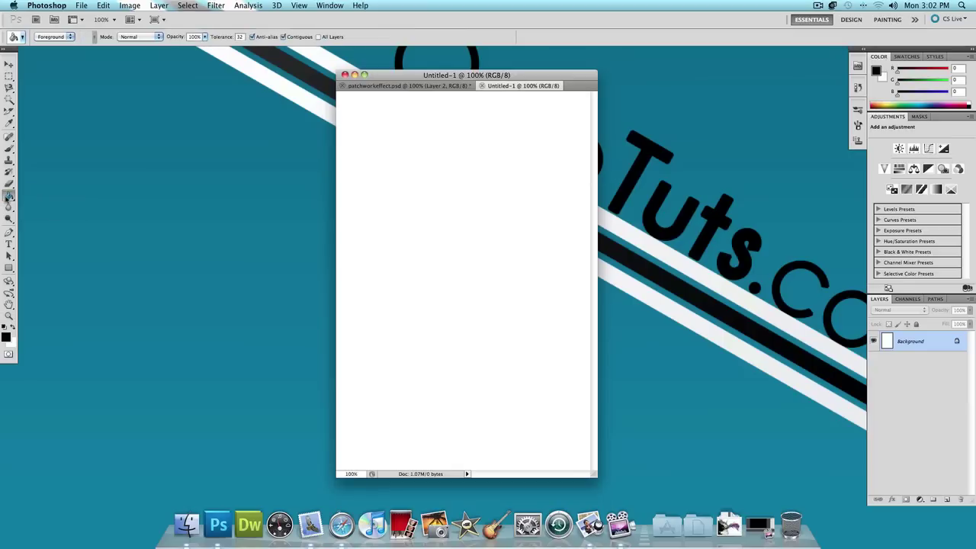
click(8, 197)
click(31, 198)
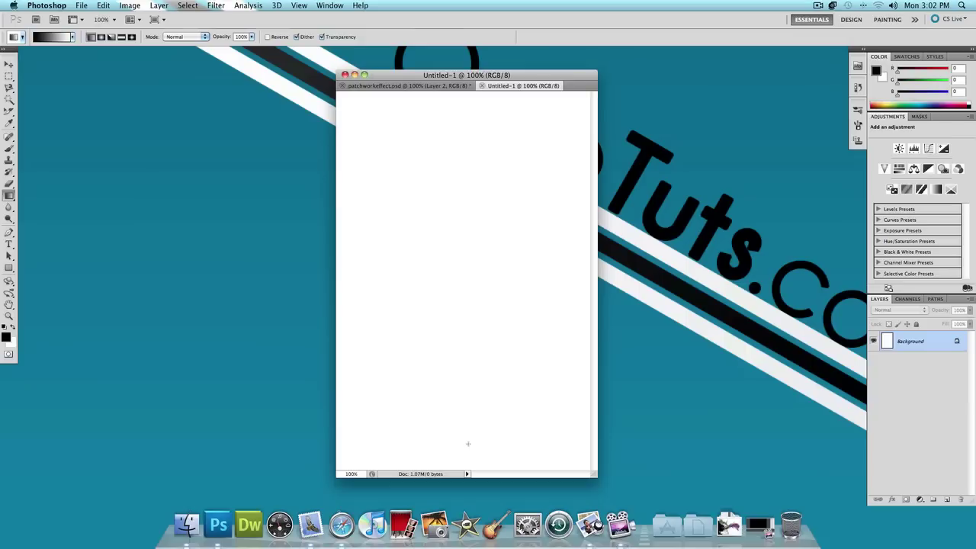
key(shift)
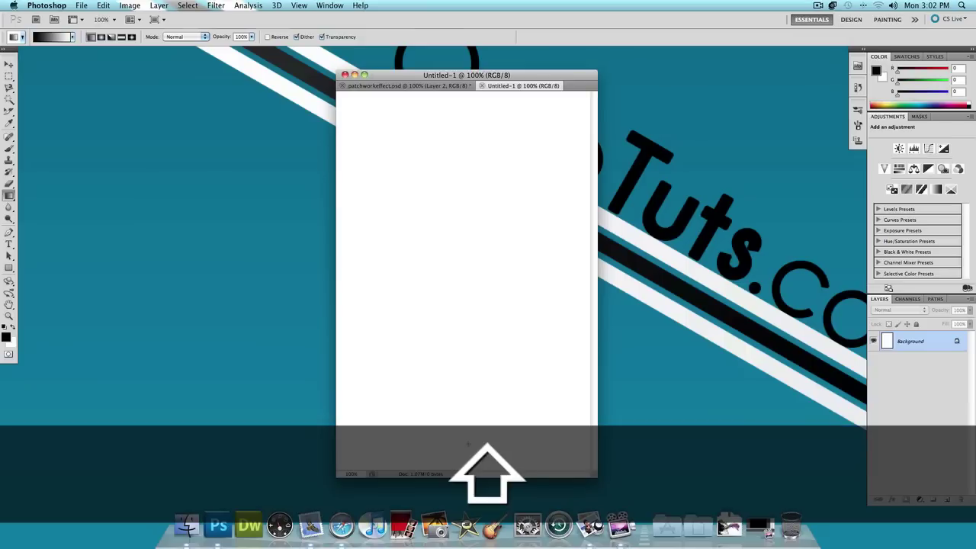
drag(468, 444, 469, 115)
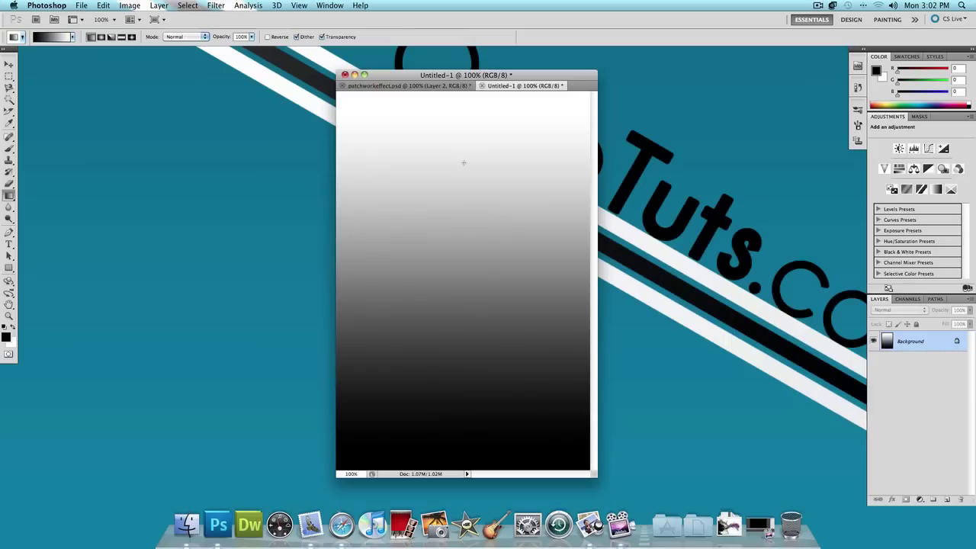
- Apply the Distort > Wave filter with Square type to streak the gradient vertically
click(216, 6)
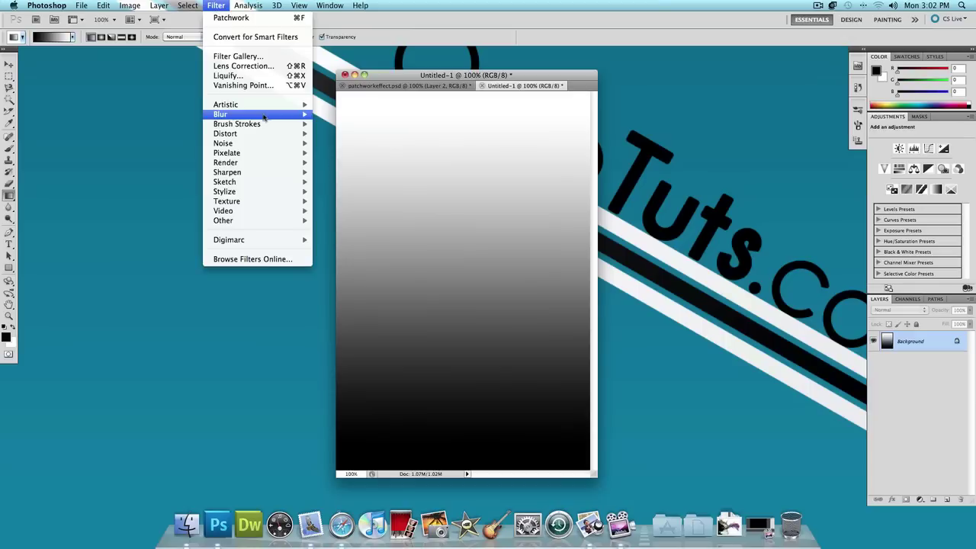
mouse_move(266, 134)
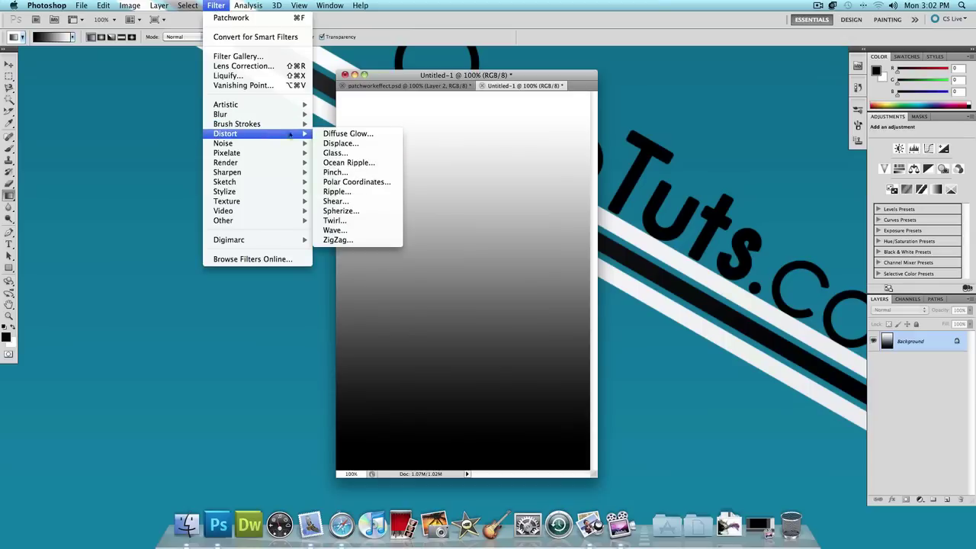
click(363, 231)
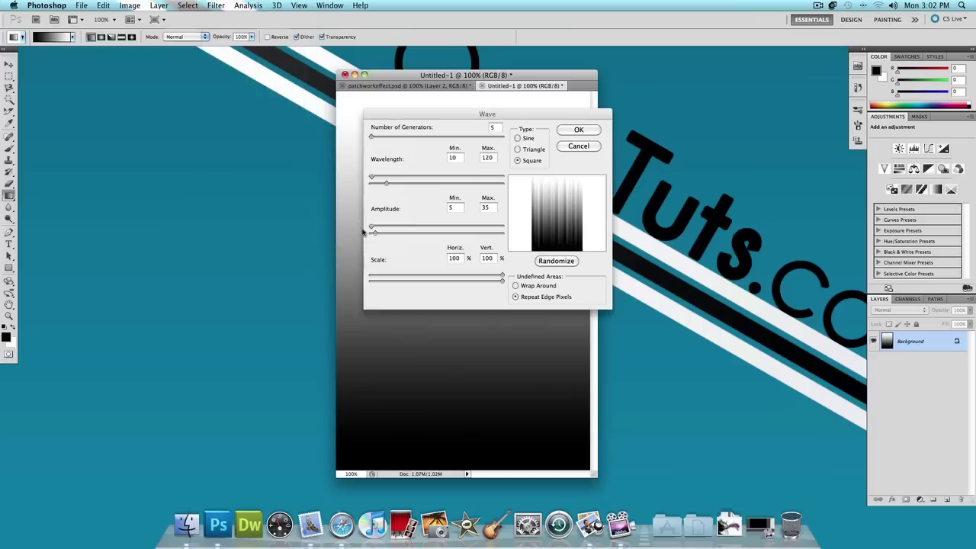
click(517, 161)
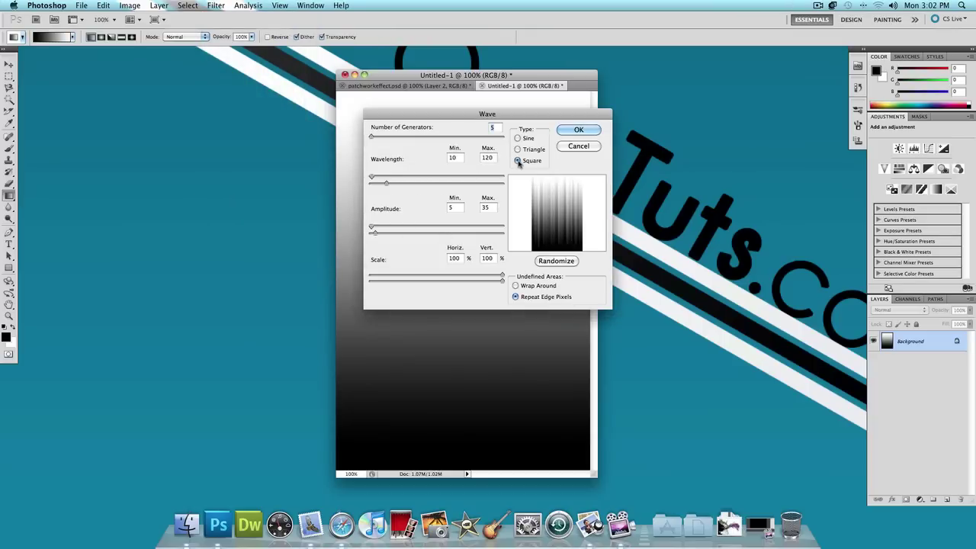
click(570, 130)
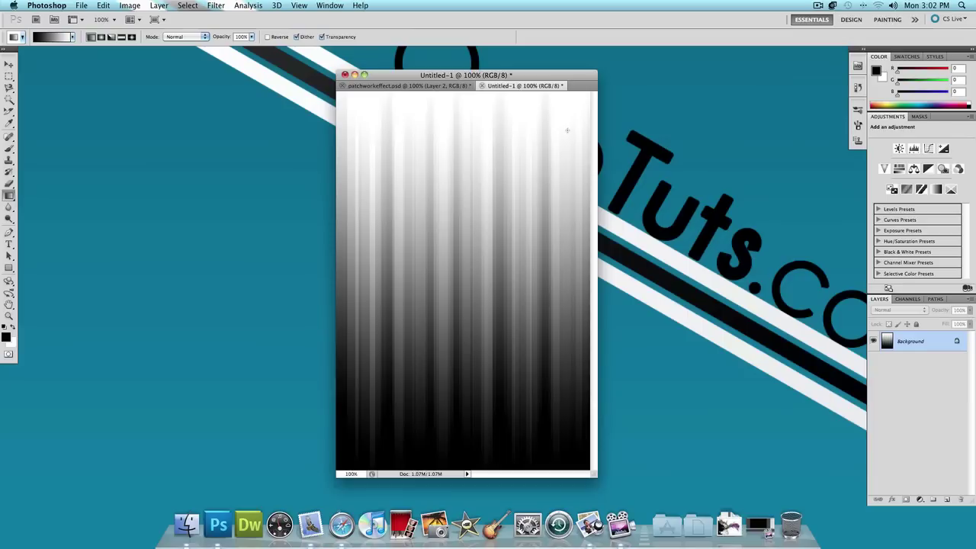
- Apply the Texture > Patchwork filter with Square Size 5 and Relief 5
click(216, 6)
mouse_move(271, 201)
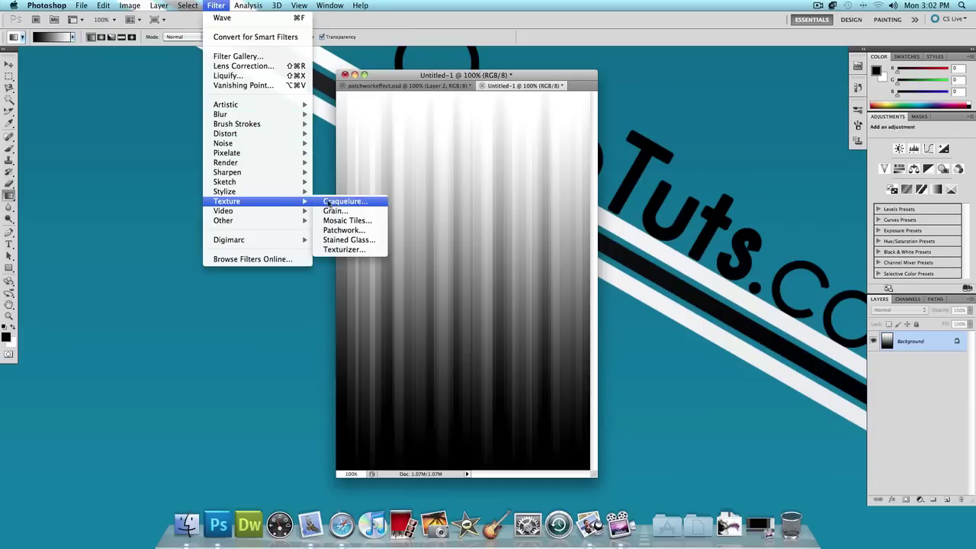
click(340, 229)
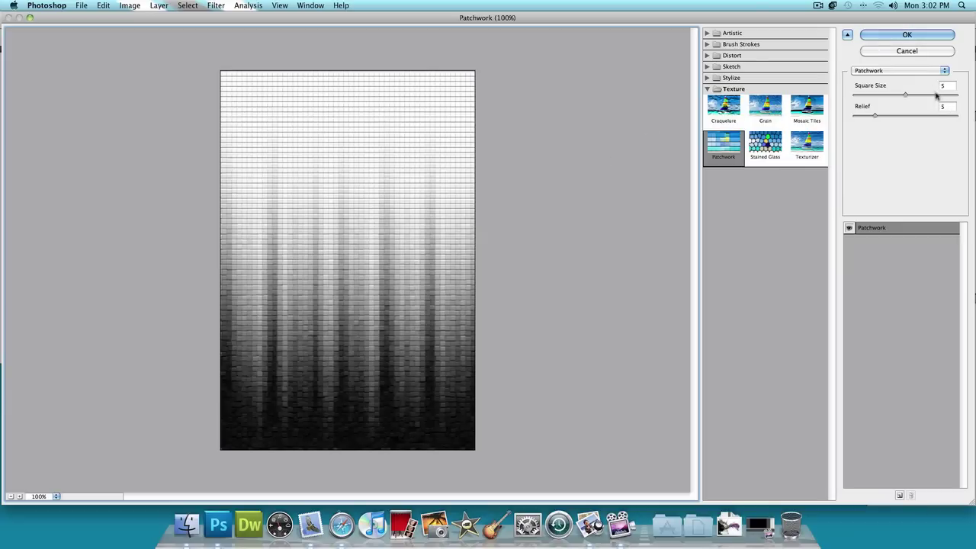
click(894, 39)
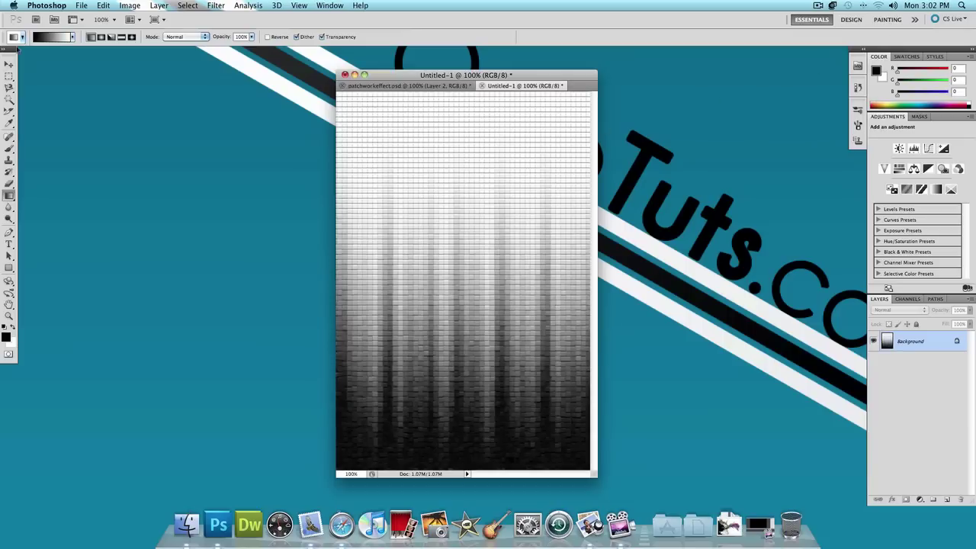
- Drag Untitled-1's tiled gradient into patchworkeffect.psd as Layer 3, then minimize Untitled-1
click(9, 64)
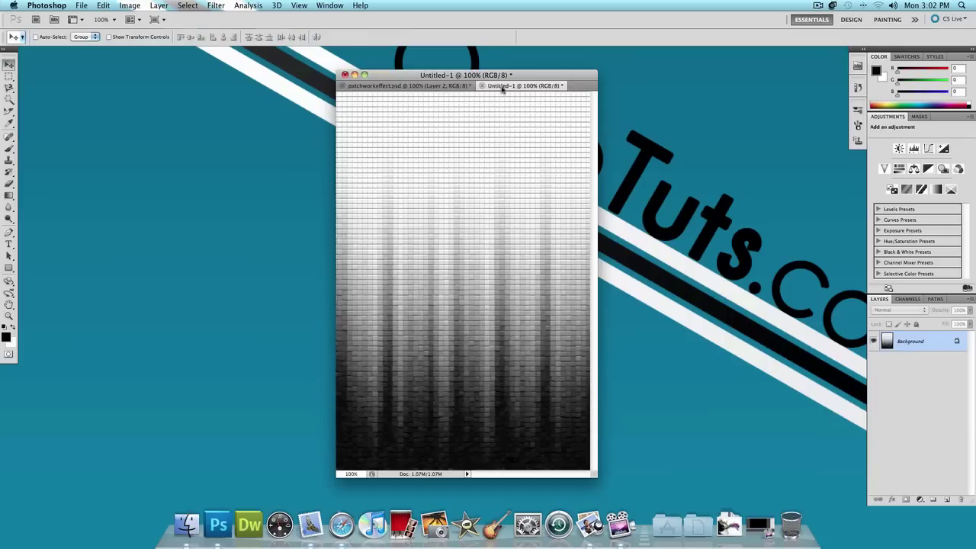
drag(525, 86, 526, 56)
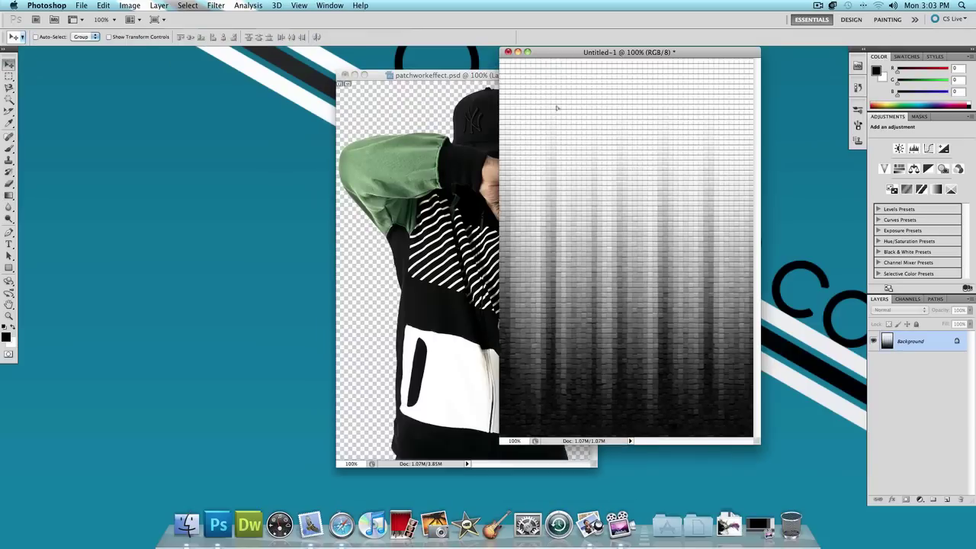
click(412, 154)
drag(412, 154, 411, 133)
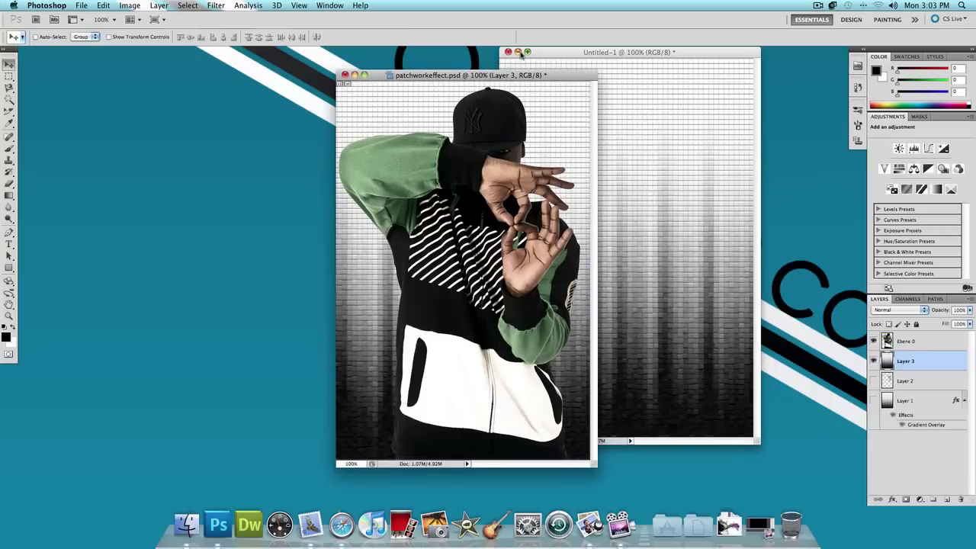
click(518, 53)
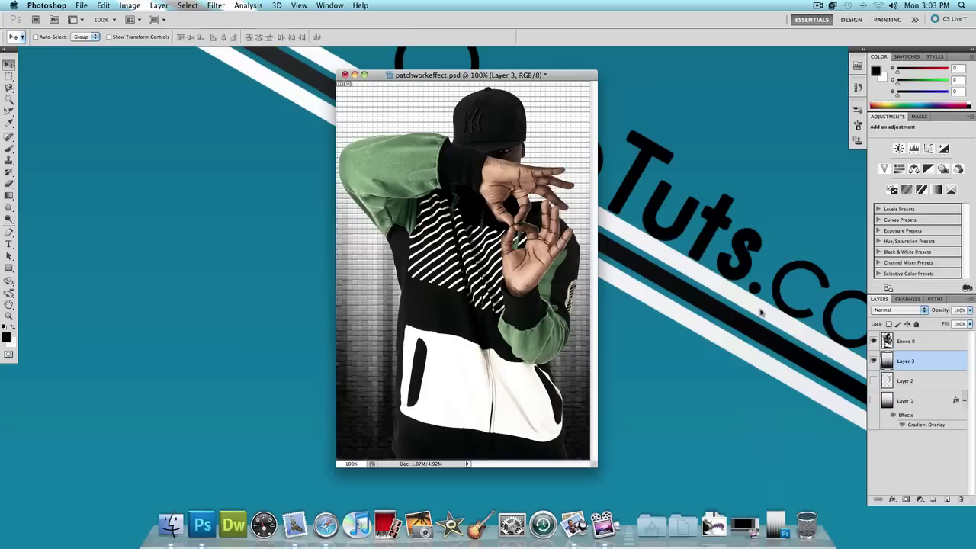
- Add a Gradient Overlay to Layer 3 using a light-green-to-black gradient
double_click(931, 367)
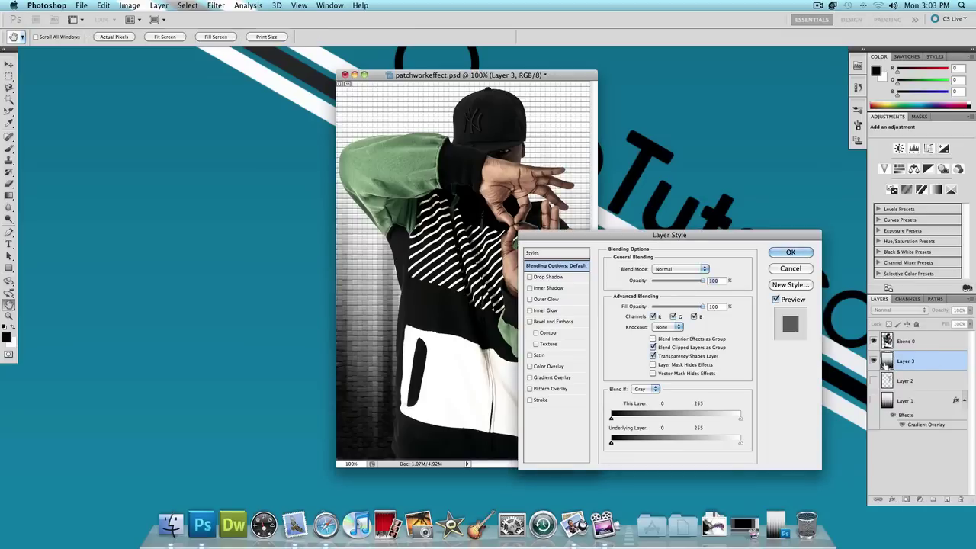
click(547, 379)
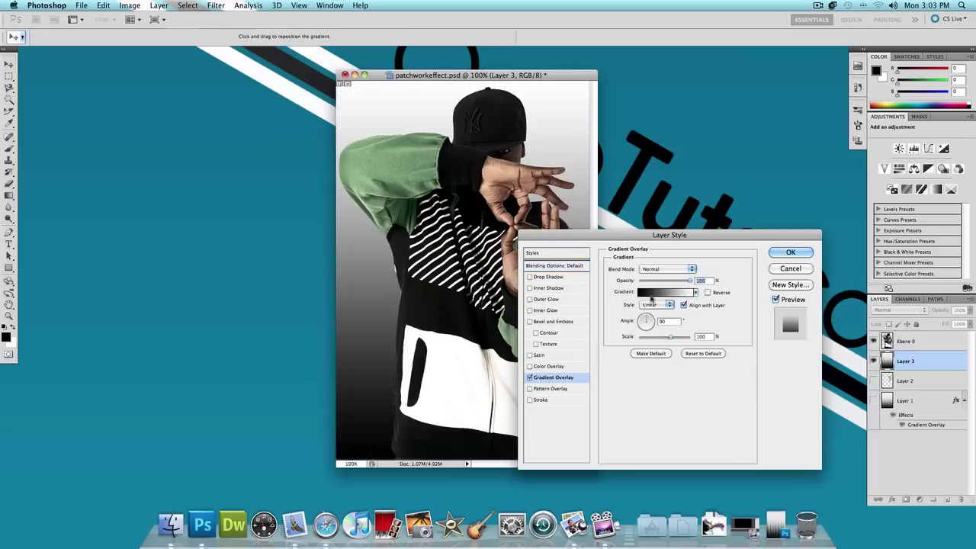
click(666, 293)
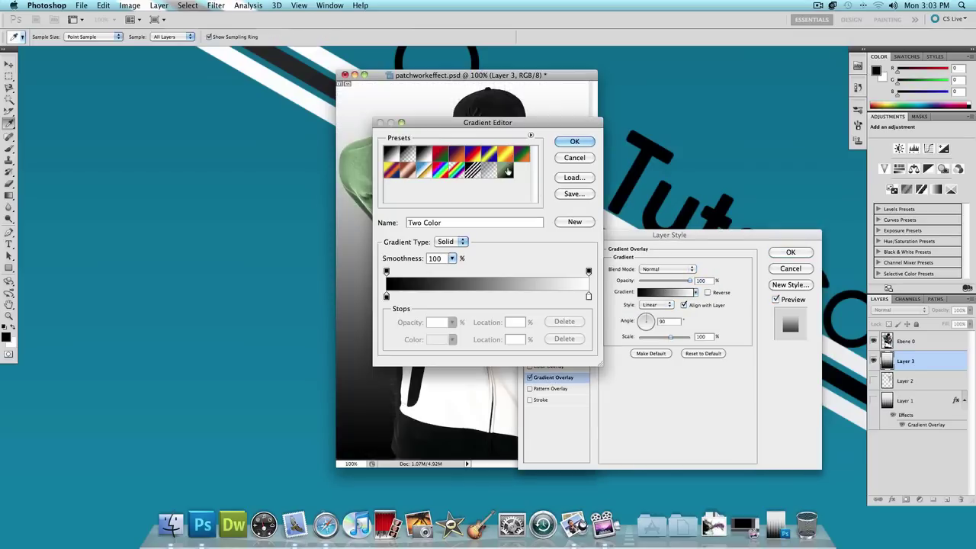
click(508, 172)
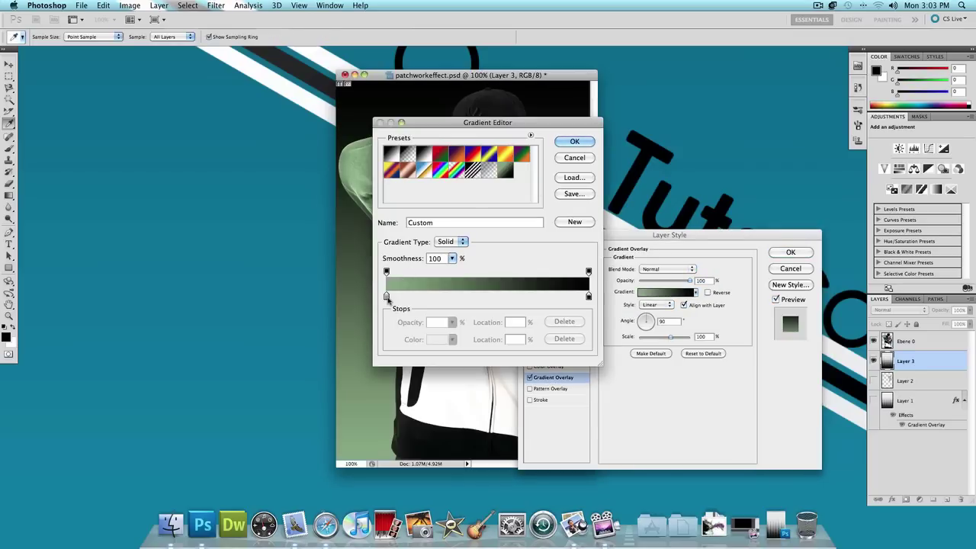
click(387, 297)
double_click(387, 297)
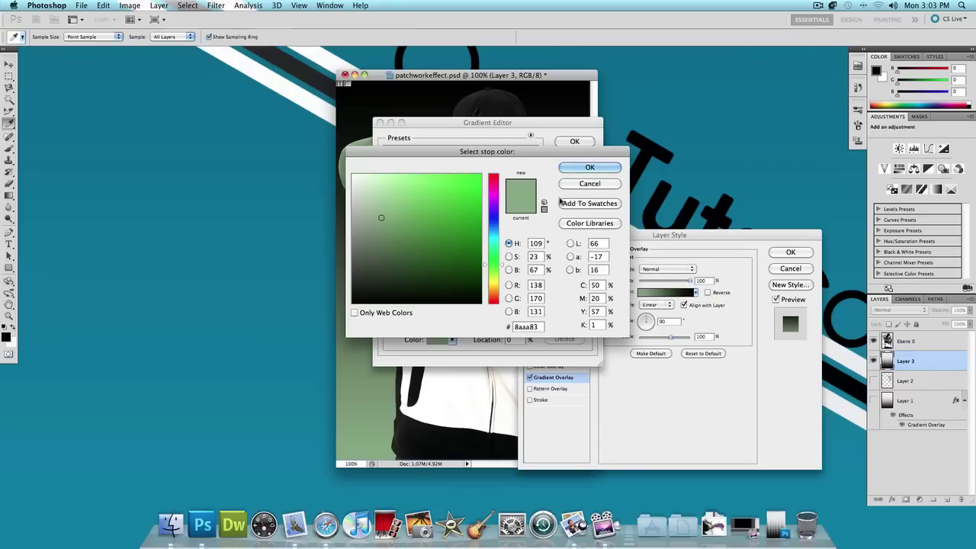
click(574, 171)
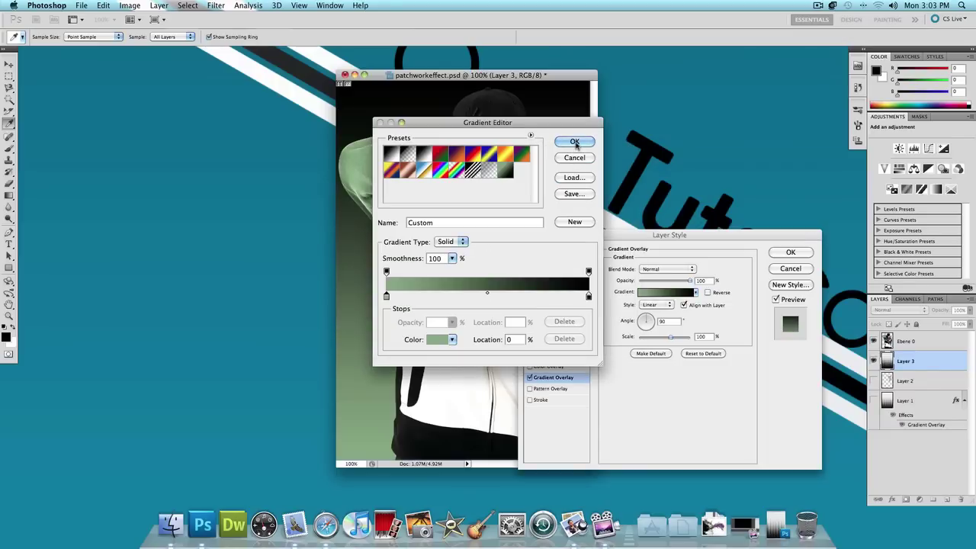
click(575, 142)
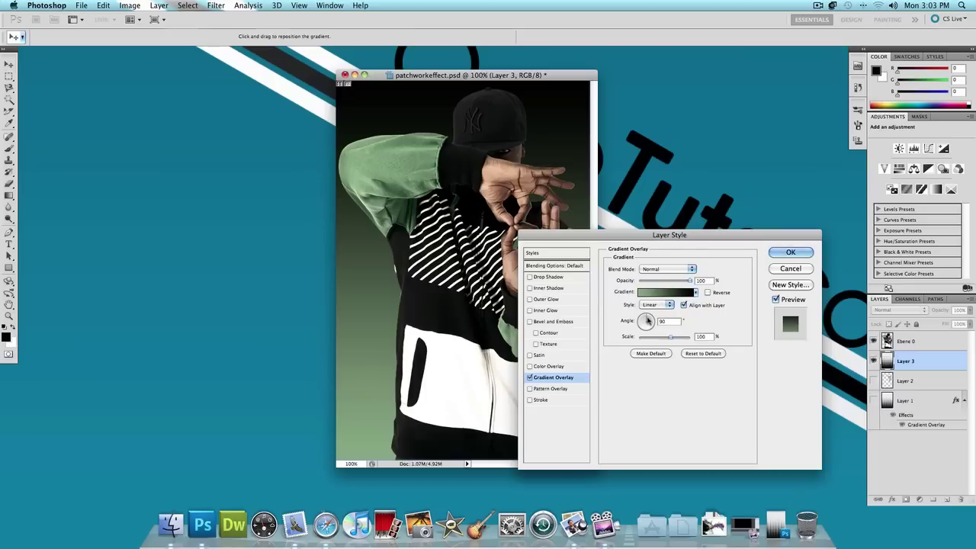
- Set the overlay angle to 0° and blend mode to Linear Burn, then apply it
drag(648, 320, 660, 321)
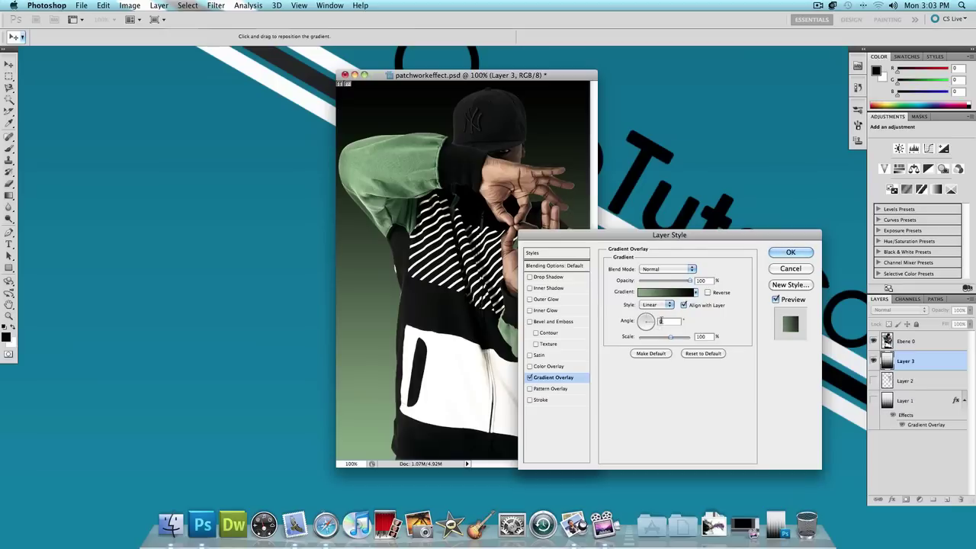
click(676, 271)
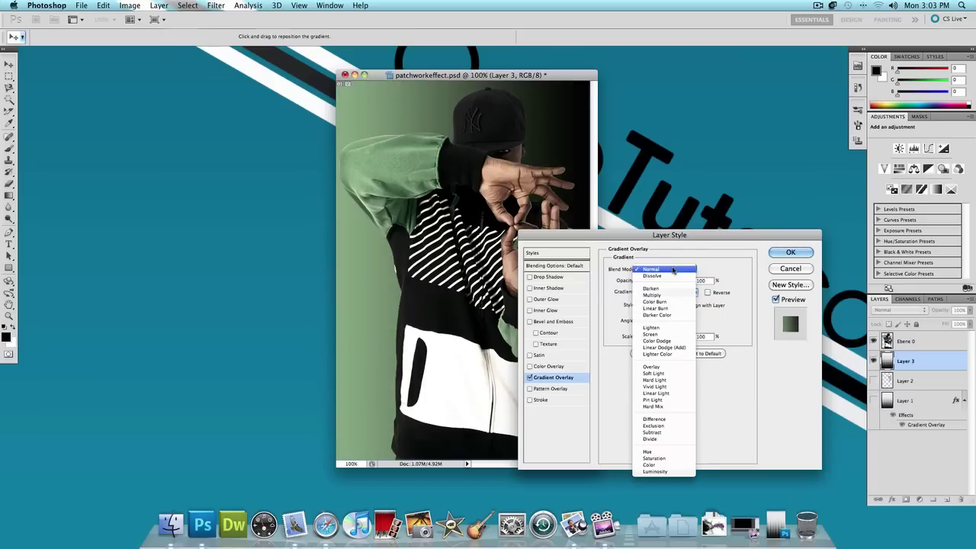
click(670, 308)
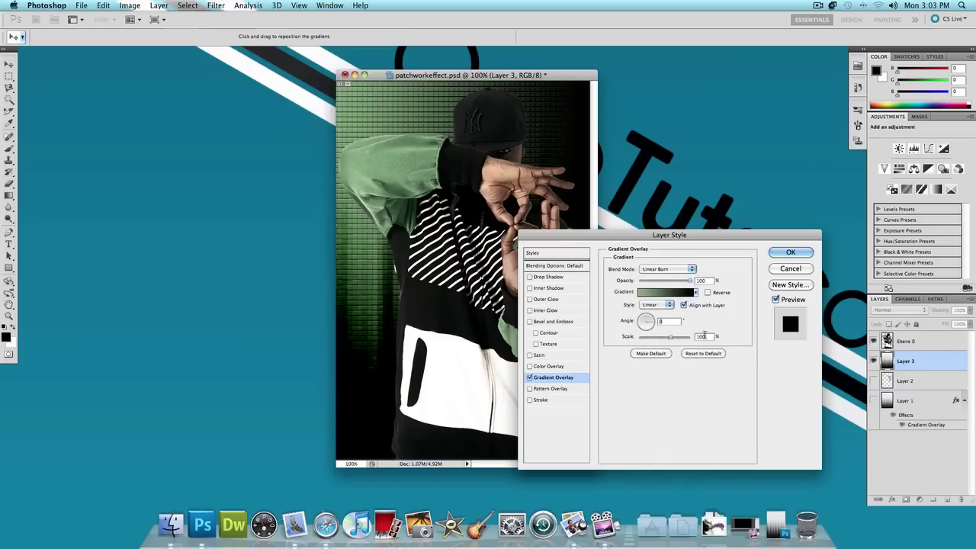
click(799, 254)
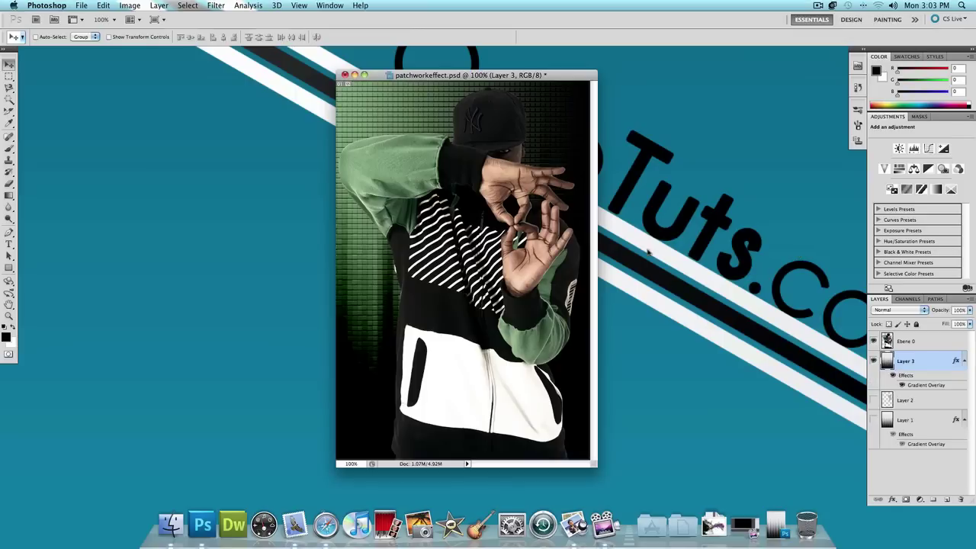
- Zoom in on the man's hands to 300%
click(9, 319)
click(523, 253)
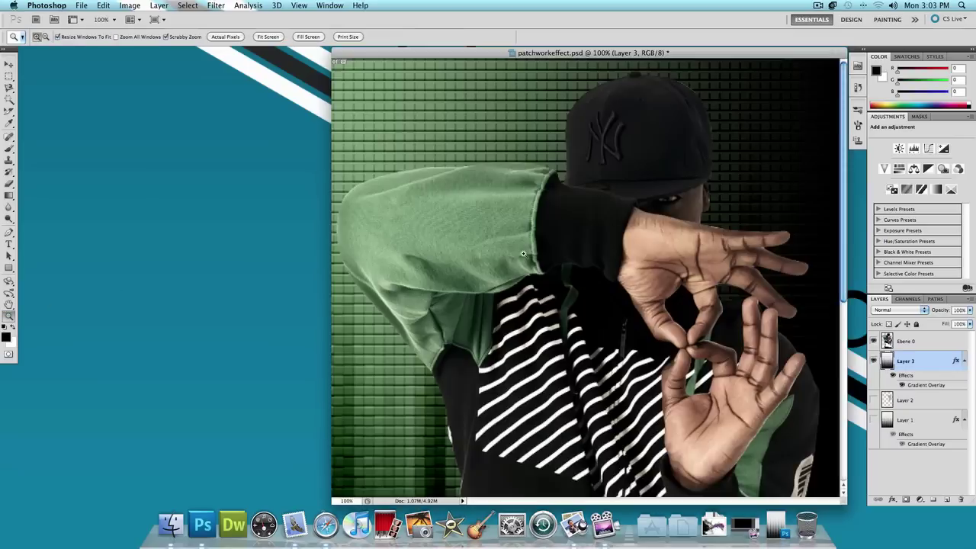
click(681, 289)
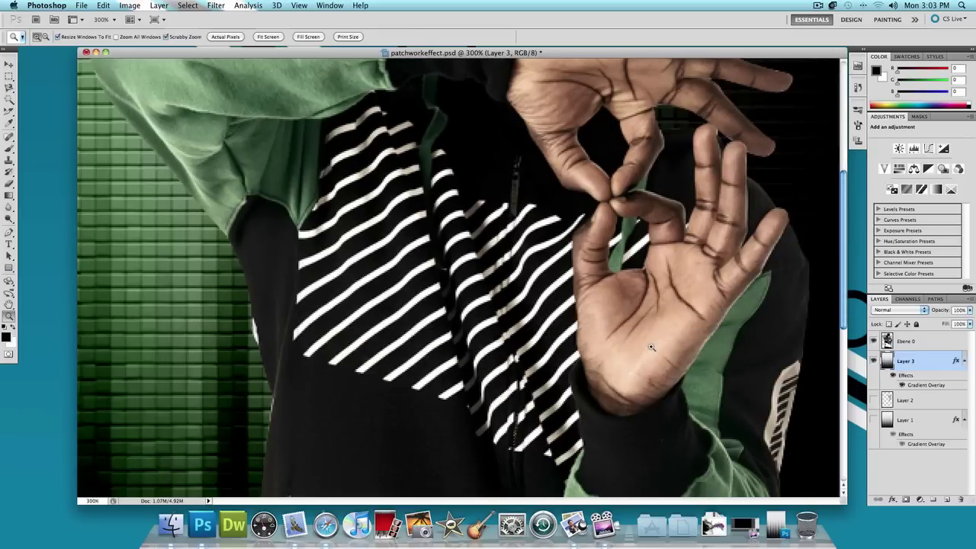
scroll(650, 348, up, 3)
scroll(650, 348, up, 3)
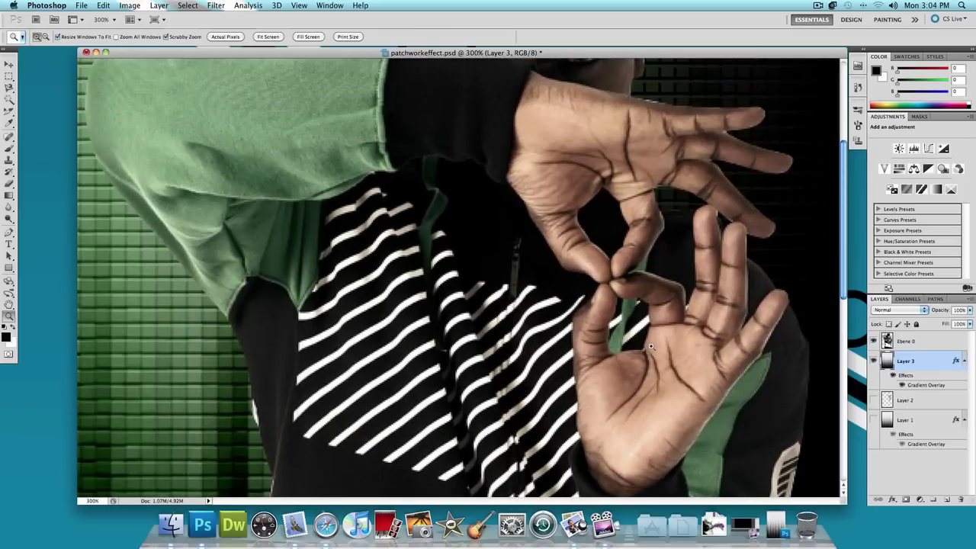
scroll(651, 347, down, 1)
- Switch to the Magnetic Lasso and trace along the outline of the hands
click(10, 88)
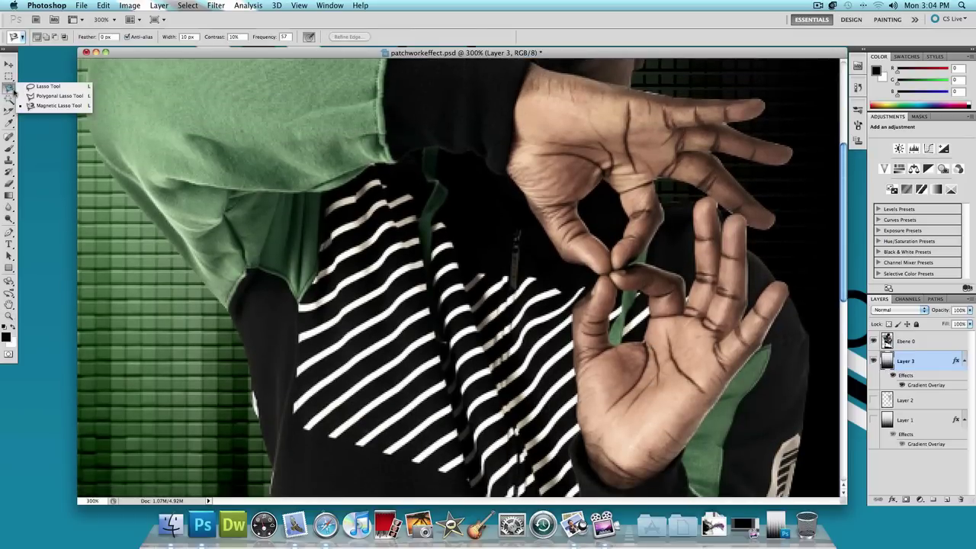
click(34, 89)
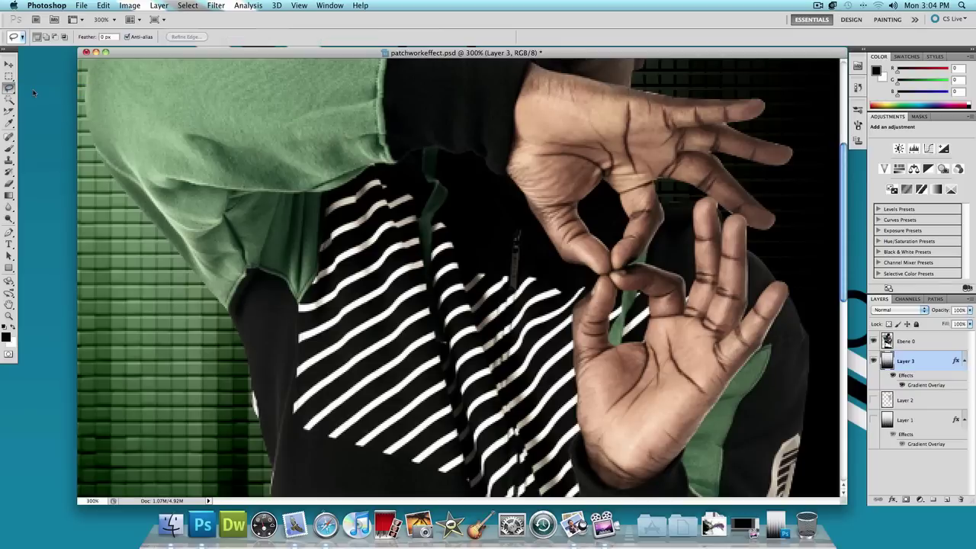
click(13, 93)
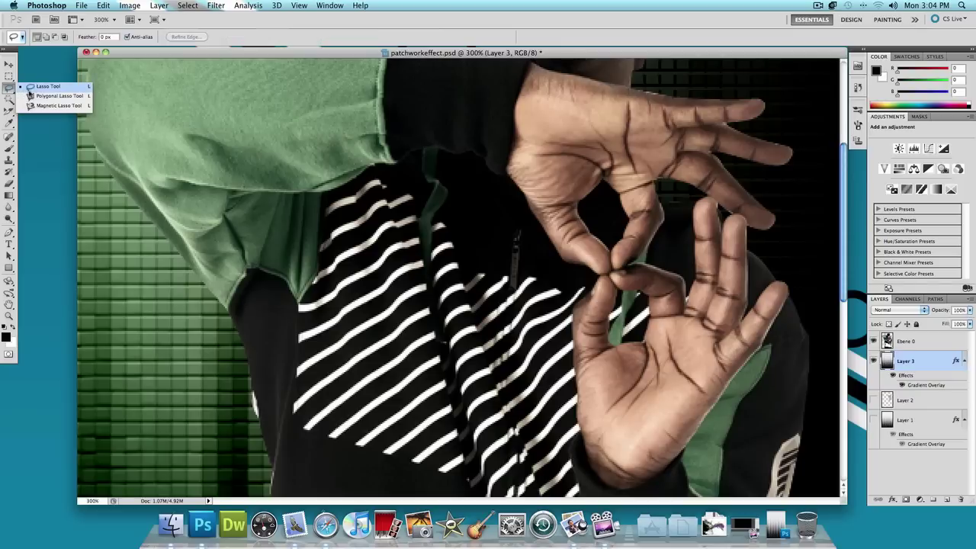
click(42, 106)
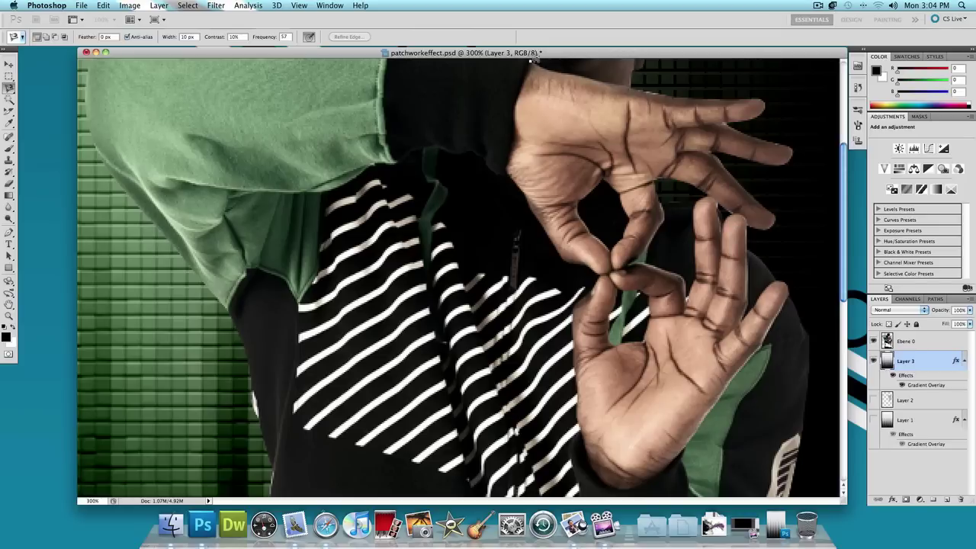
drag(534, 58, 672, 91)
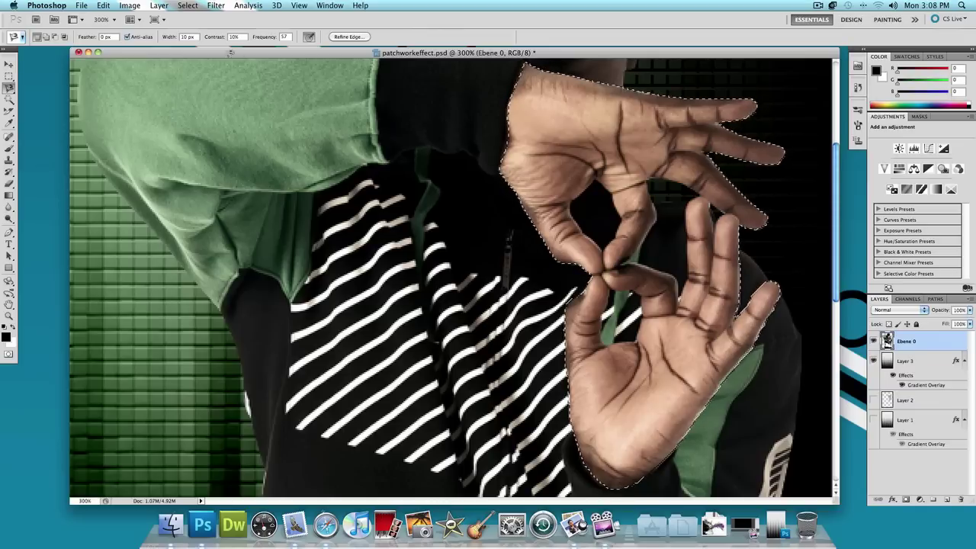
- Feather the hand selection by 3 pixels
click(187, 6)
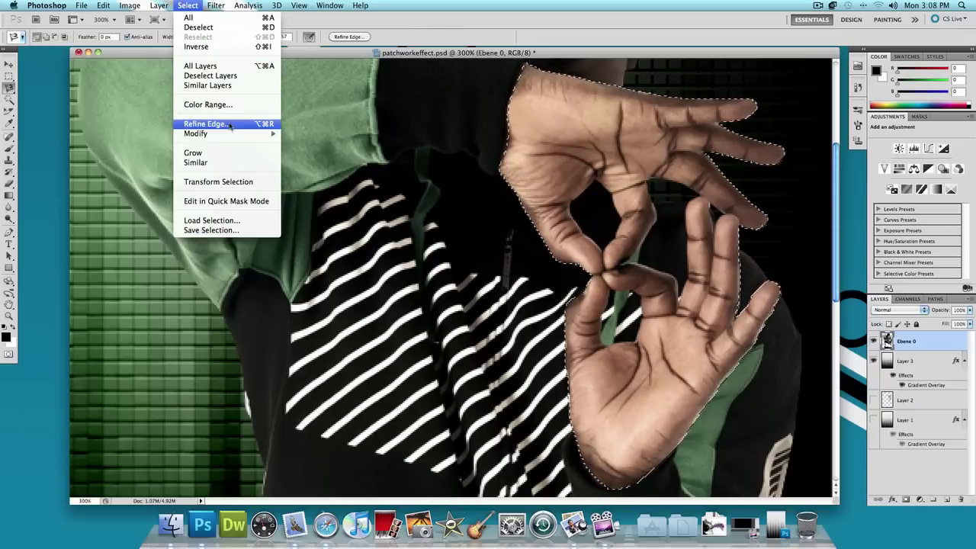
mouse_move(233, 135)
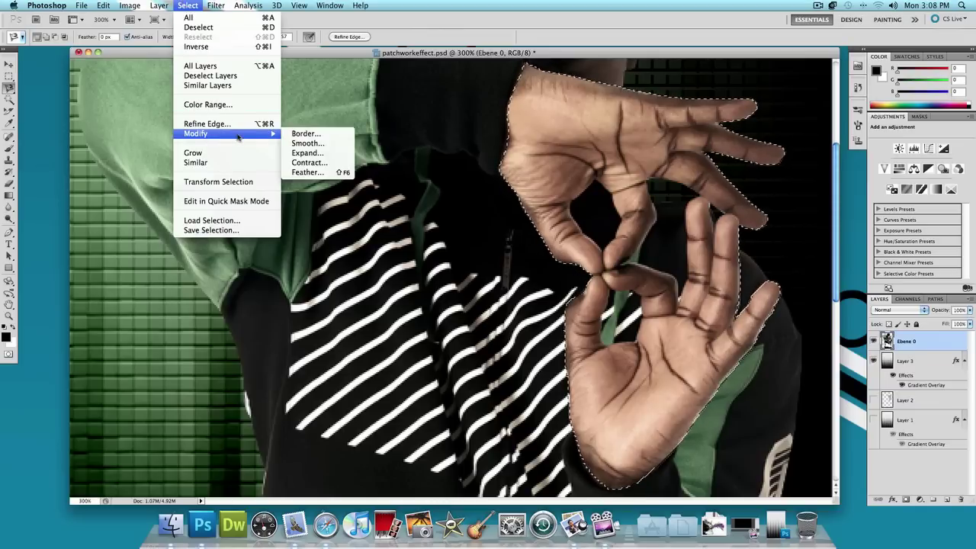
click(318, 172)
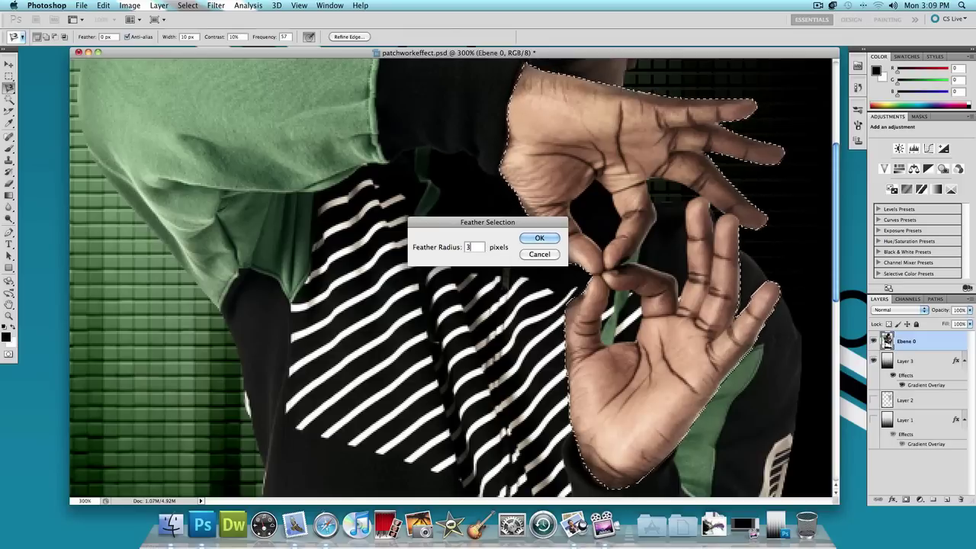
key(Return)
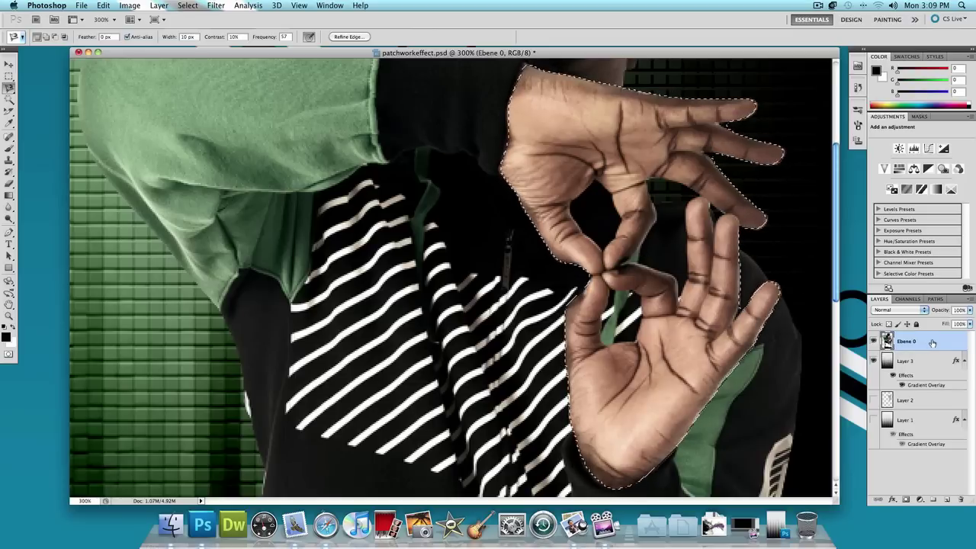
- Copy the selected hands onto a new Layer 4 via Layer via Copy and hide Ebene 0
right_click(648, 249)
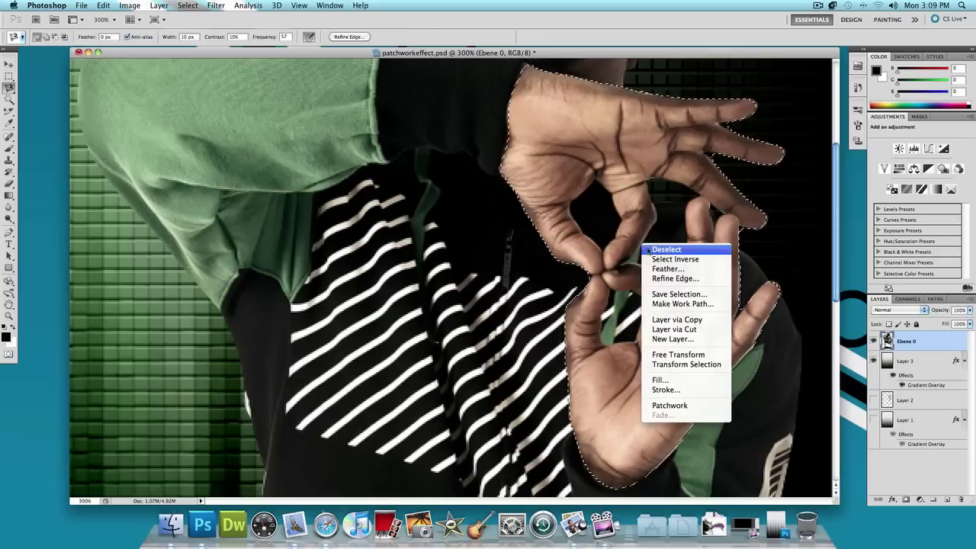
click(686, 322)
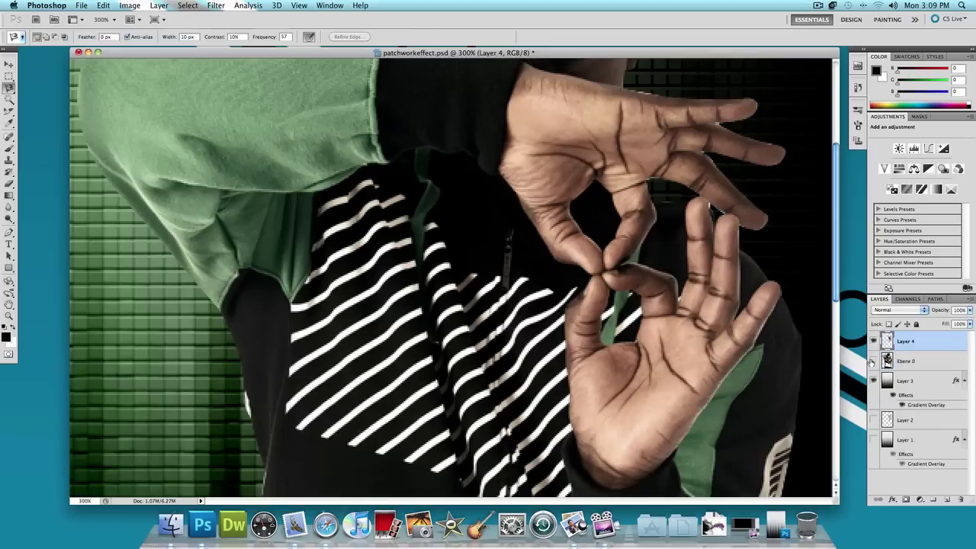
click(873, 361)
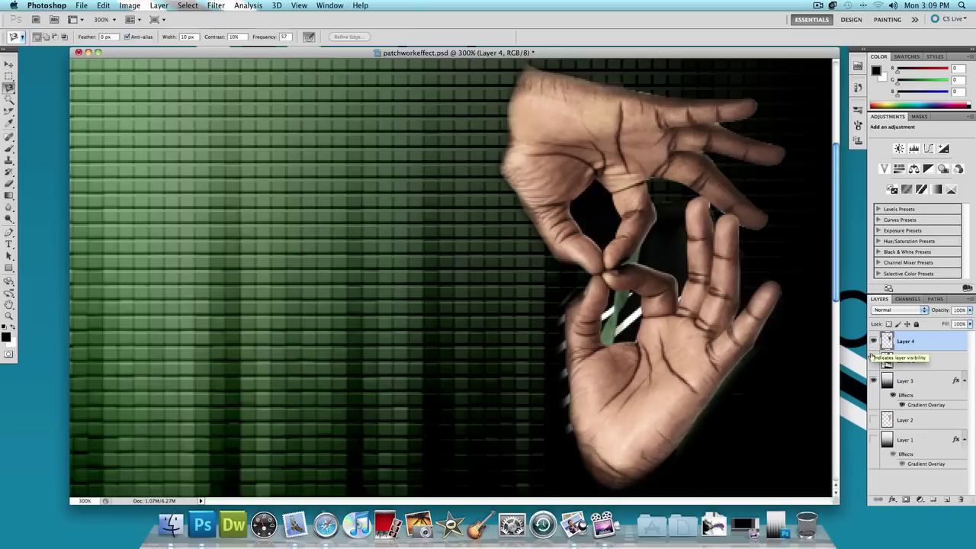
click(874, 361)
click(874, 362)
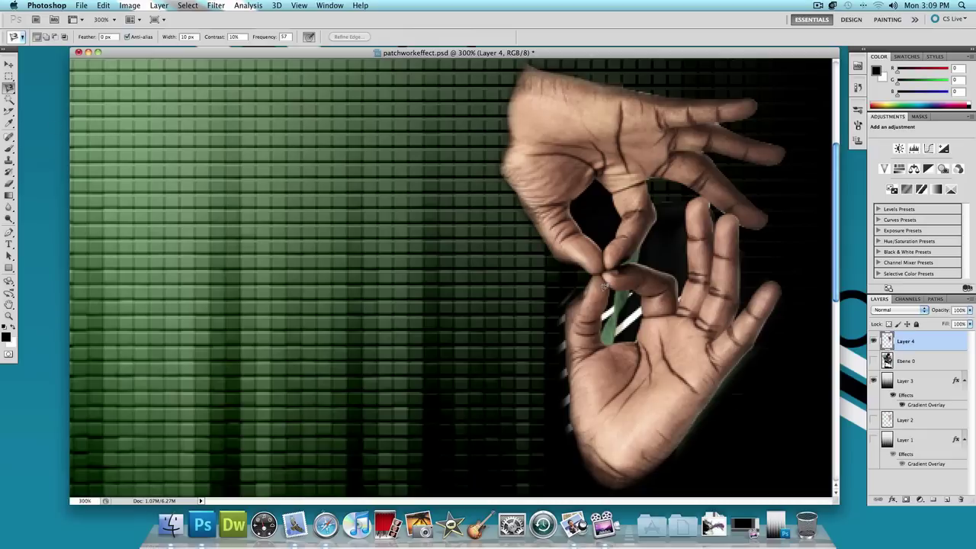
- Select the striped gap in the lower hand, feather it 3 px, delete it, and deselect
click(611, 284)
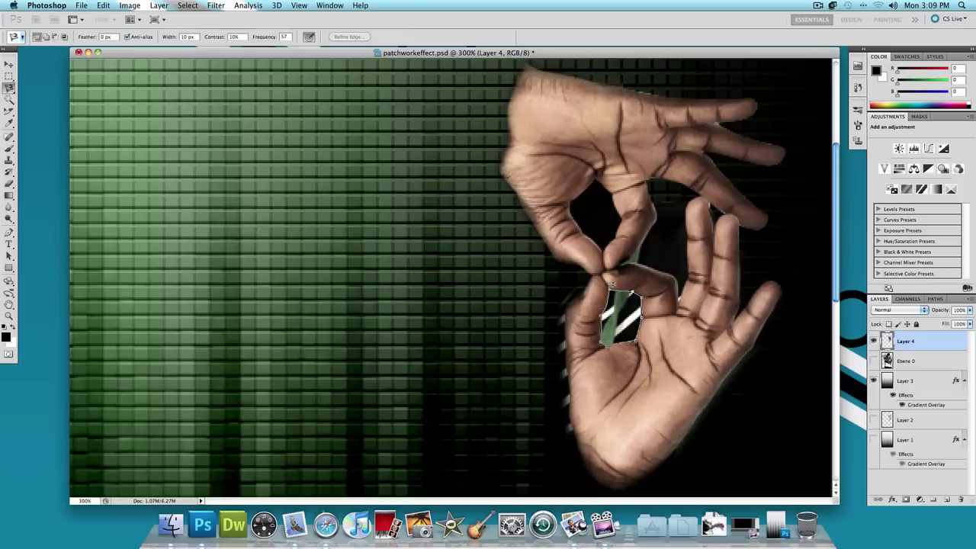
click(611, 285)
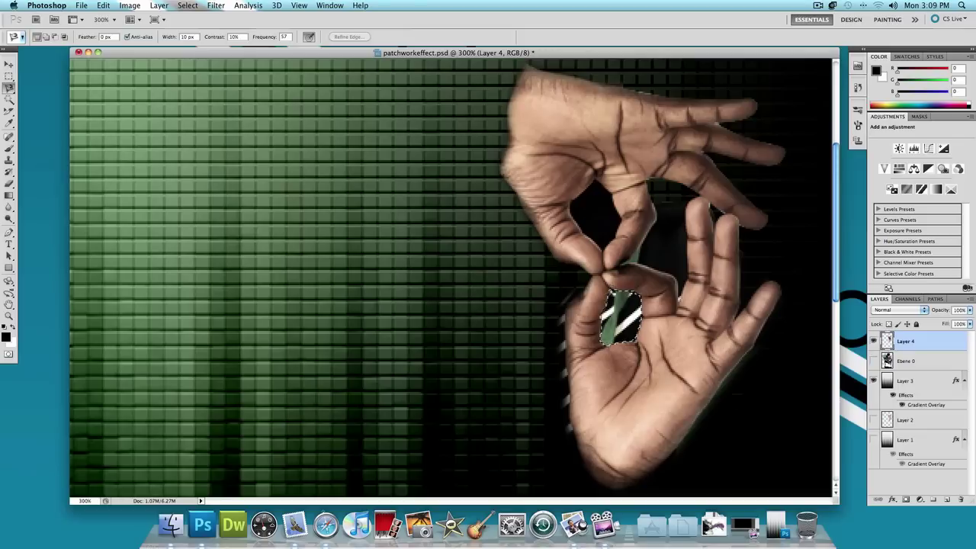
click(196, 8)
mouse_move(253, 136)
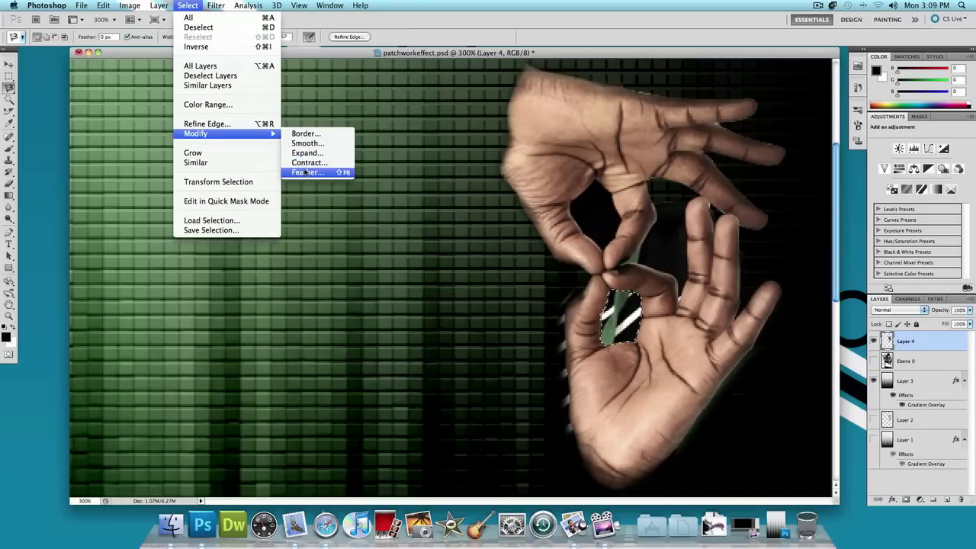
click(306, 172)
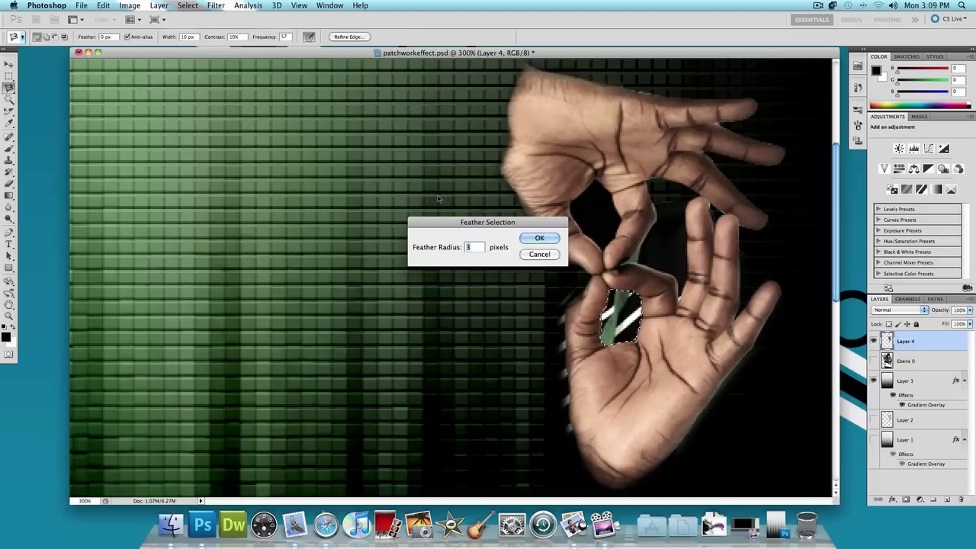
key(Return)
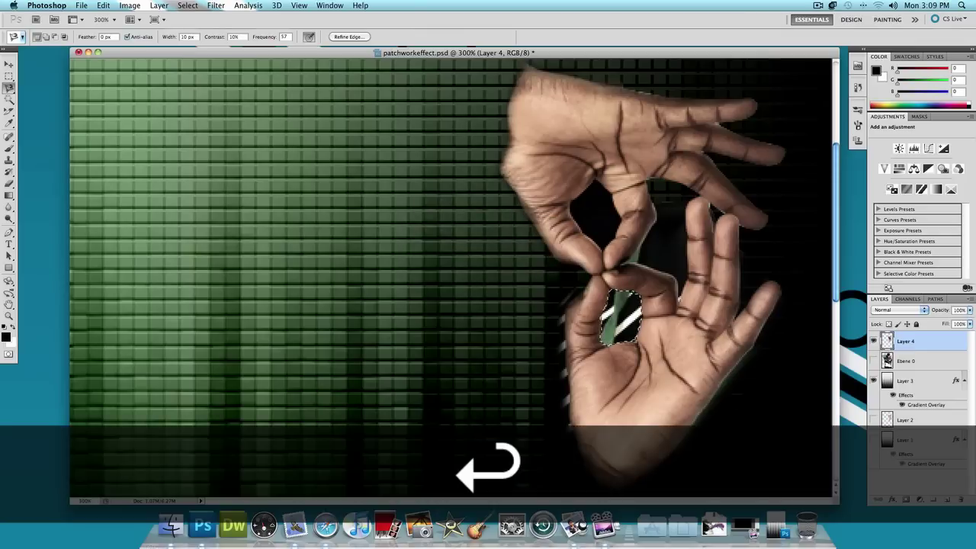
key(Delete)
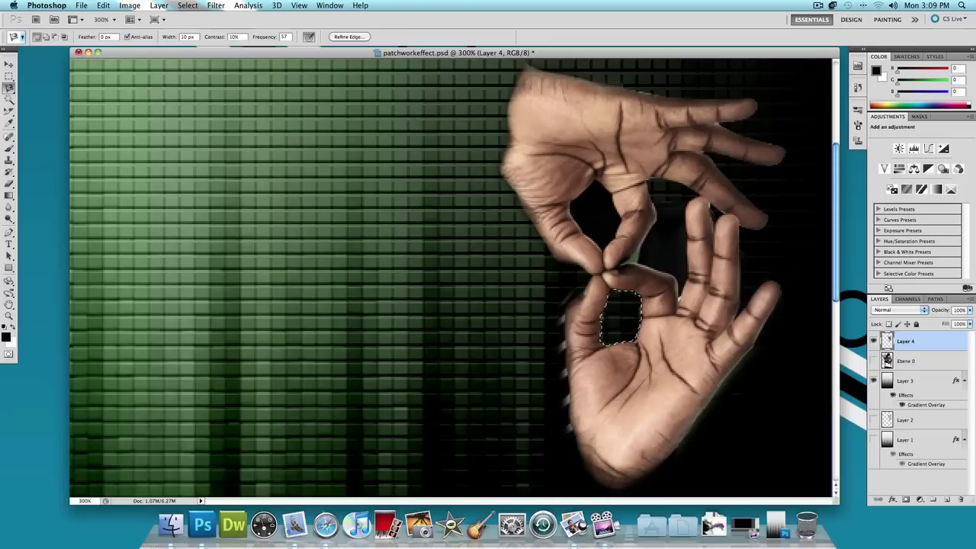
key(super+d)
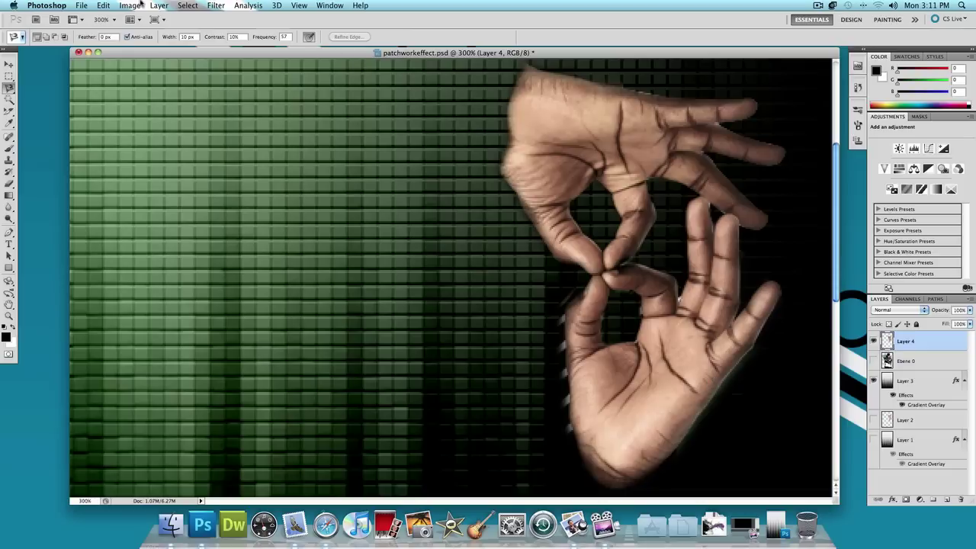
- Apply the Patchwork texture filter to the hands with Square Size 4 and Relief 5
click(214, 6)
mouse_move(281, 203)
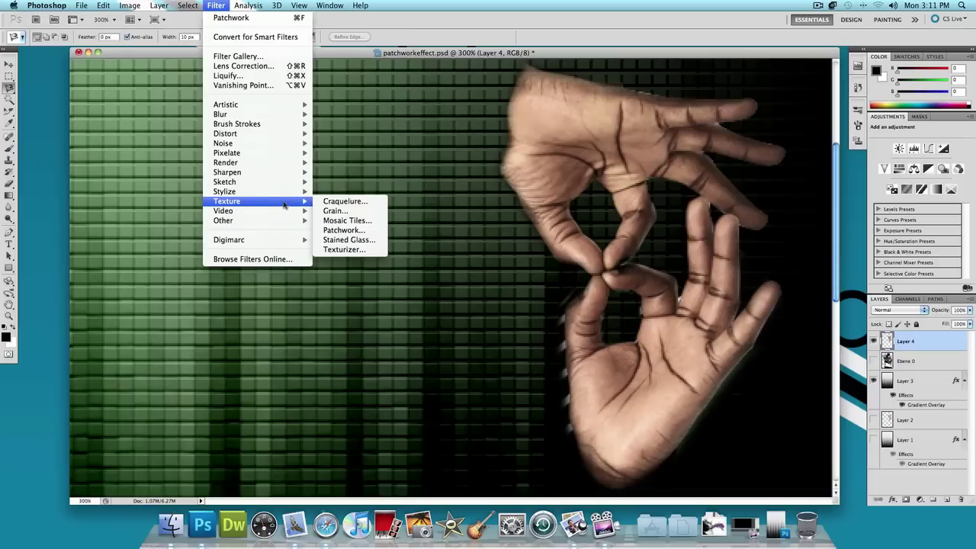
click(347, 230)
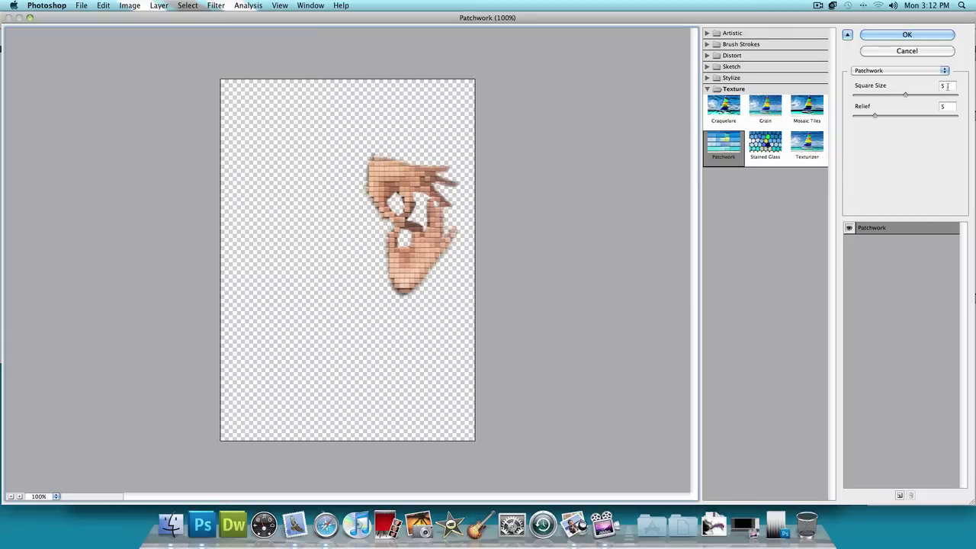
text(3)
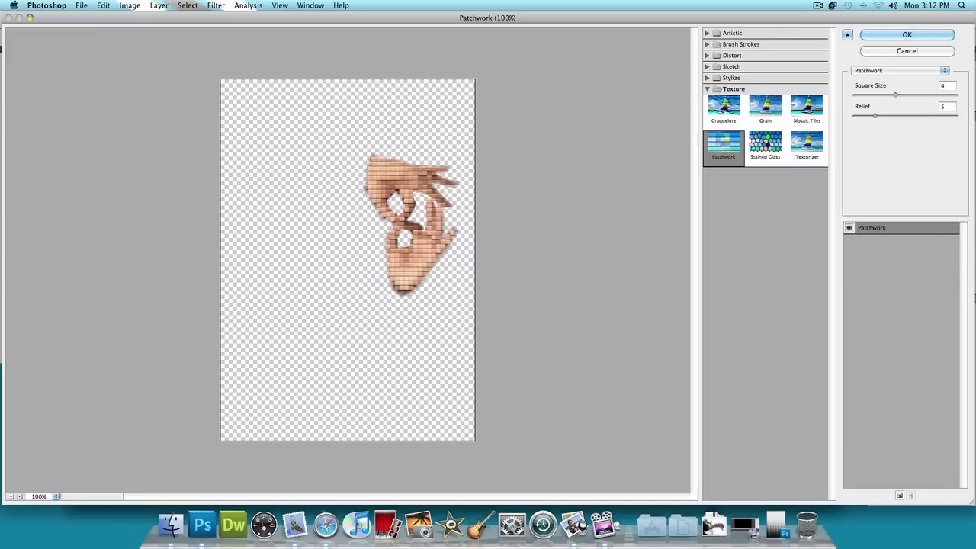
double_click(942, 86)
text(4)
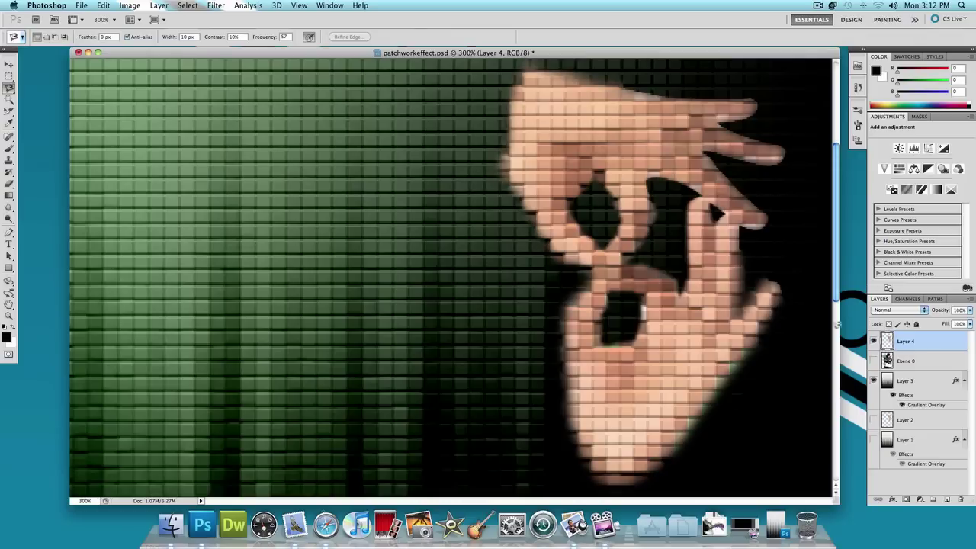
- Make Ebene 0 visible again, zoom out to 100%, and centre the document window
click(874, 361)
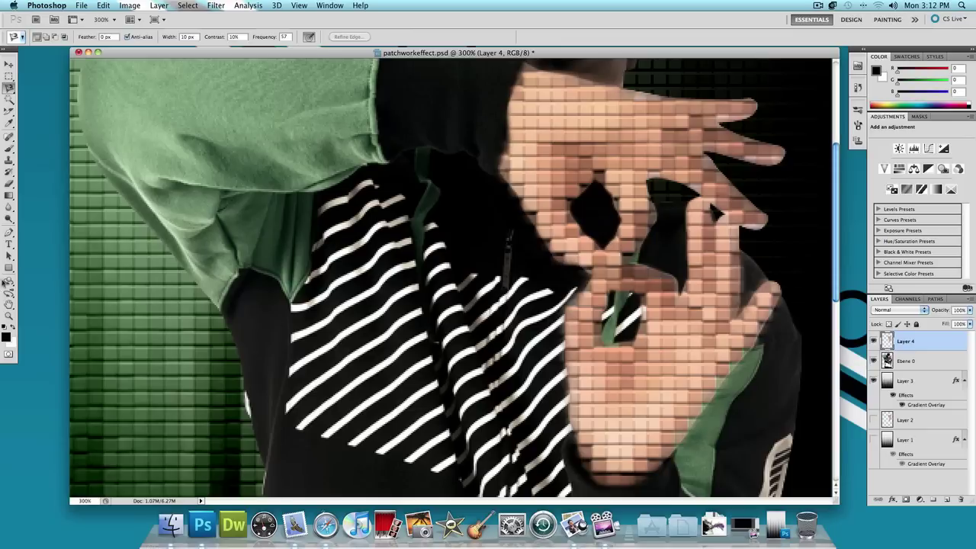
click(9, 315)
right_click(324, 266)
click(349, 315)
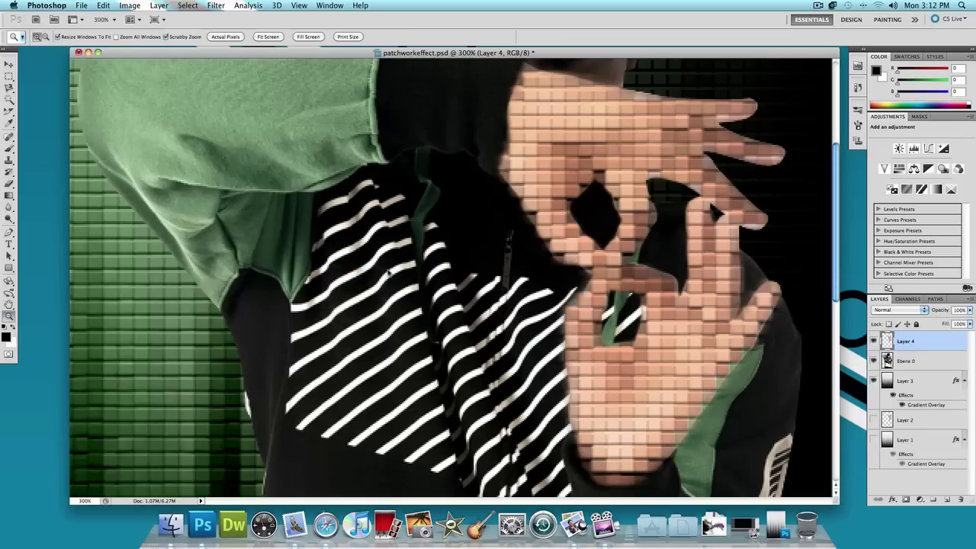
right_click(412, 232)
click(440, 281)
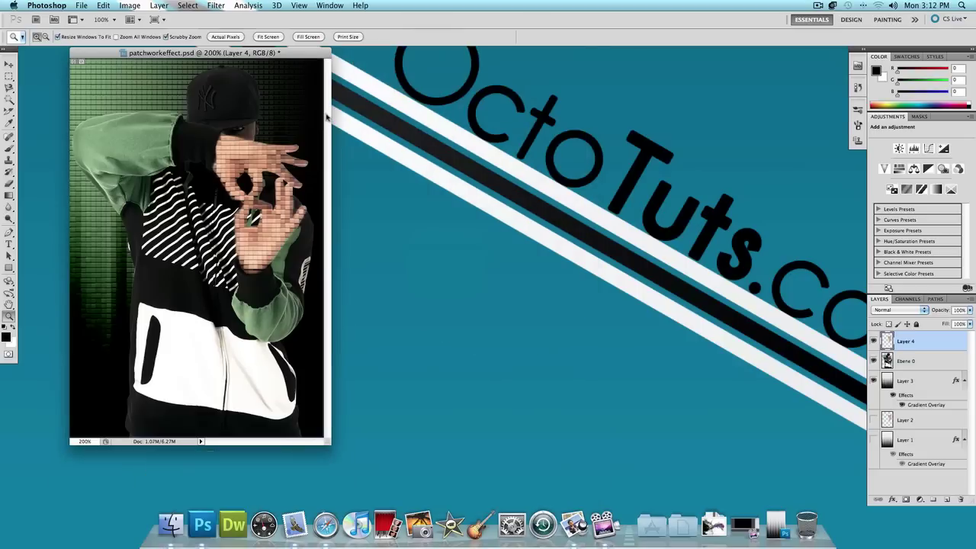
drag(217, 59, 453, 76)
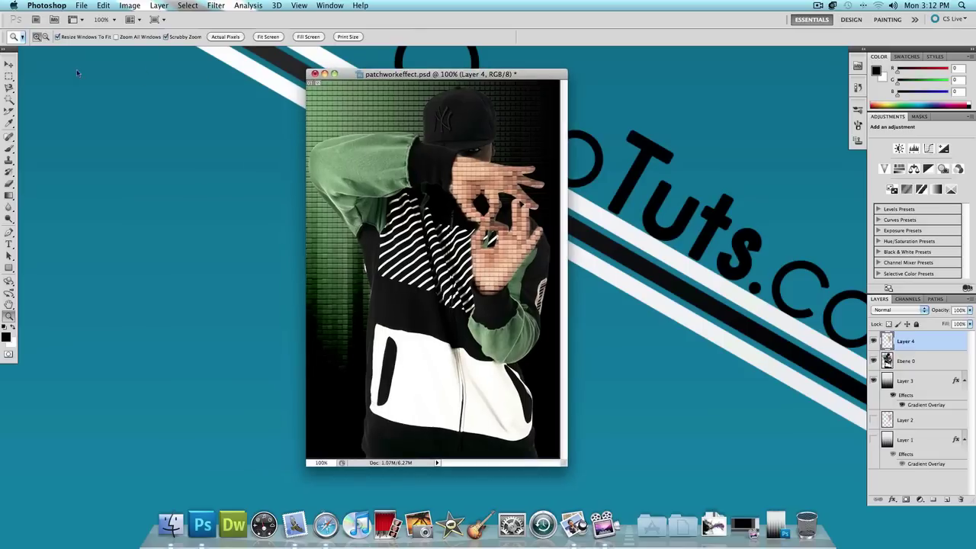
click(9, 65)
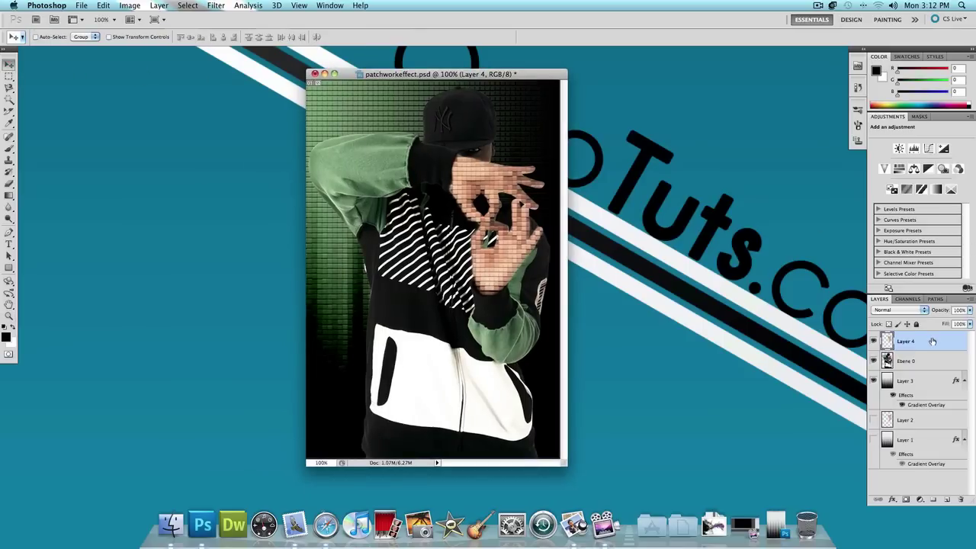
- Set Layer 4 opacity to 80%, then minimize patchworkeffect.psd and hide Photoshop
click(969, 310)
drag(966, 323, 956, 324)
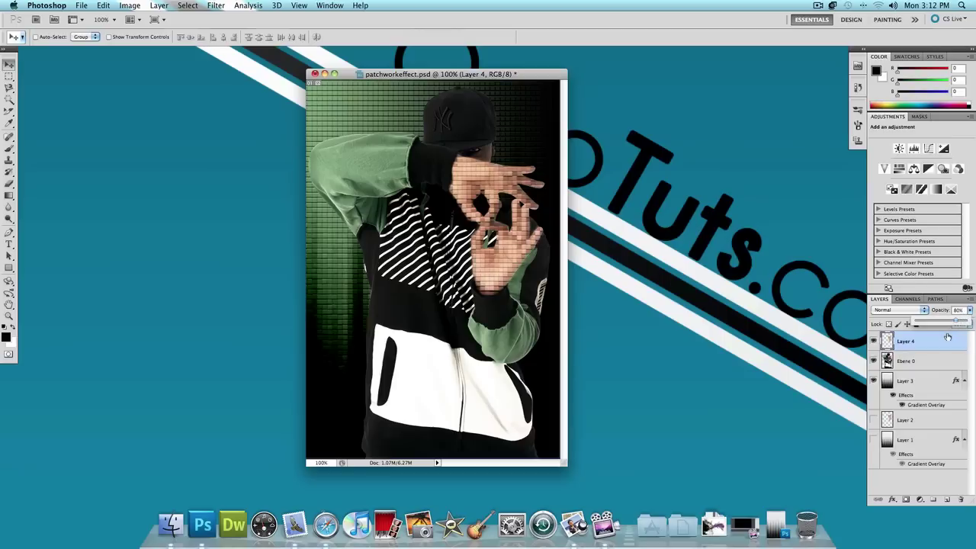
click(947, 337)
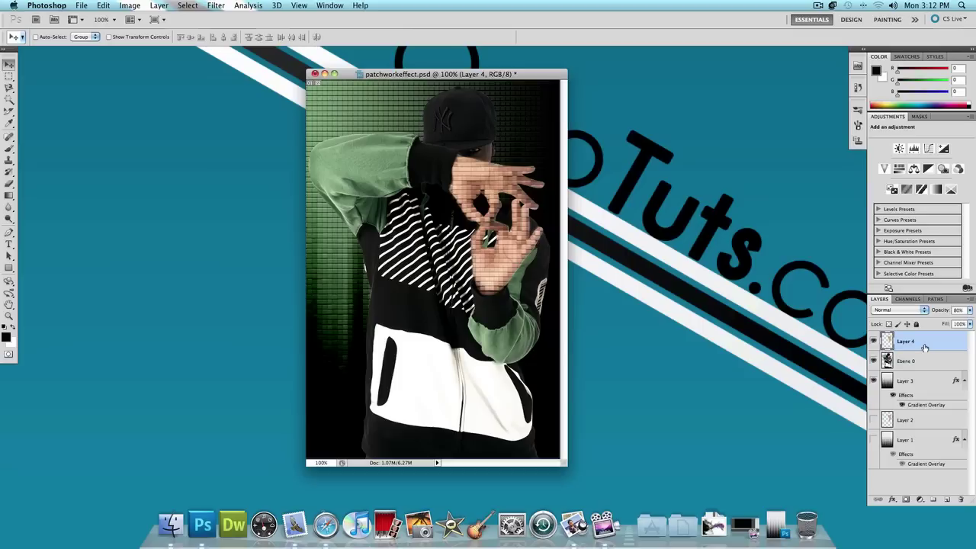
click(325, 73)
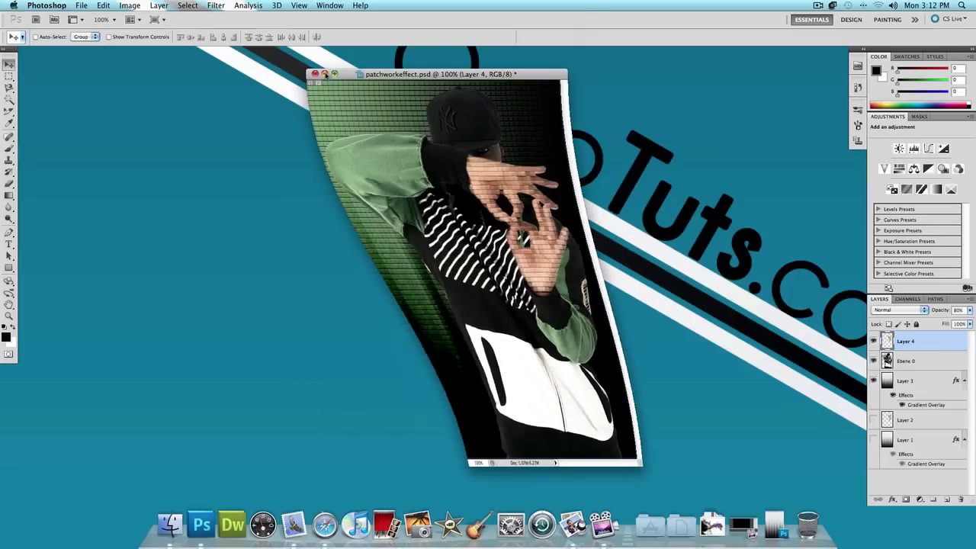
key(super+h)
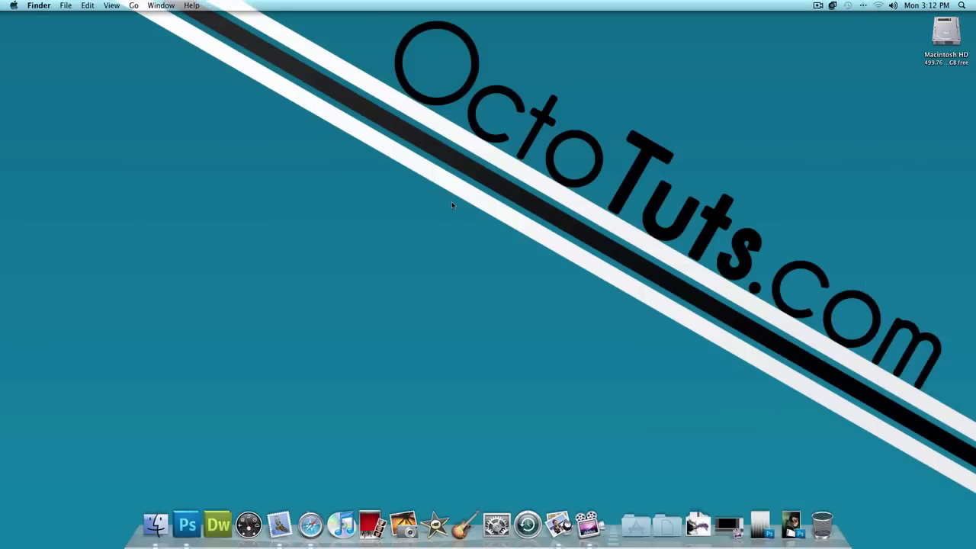